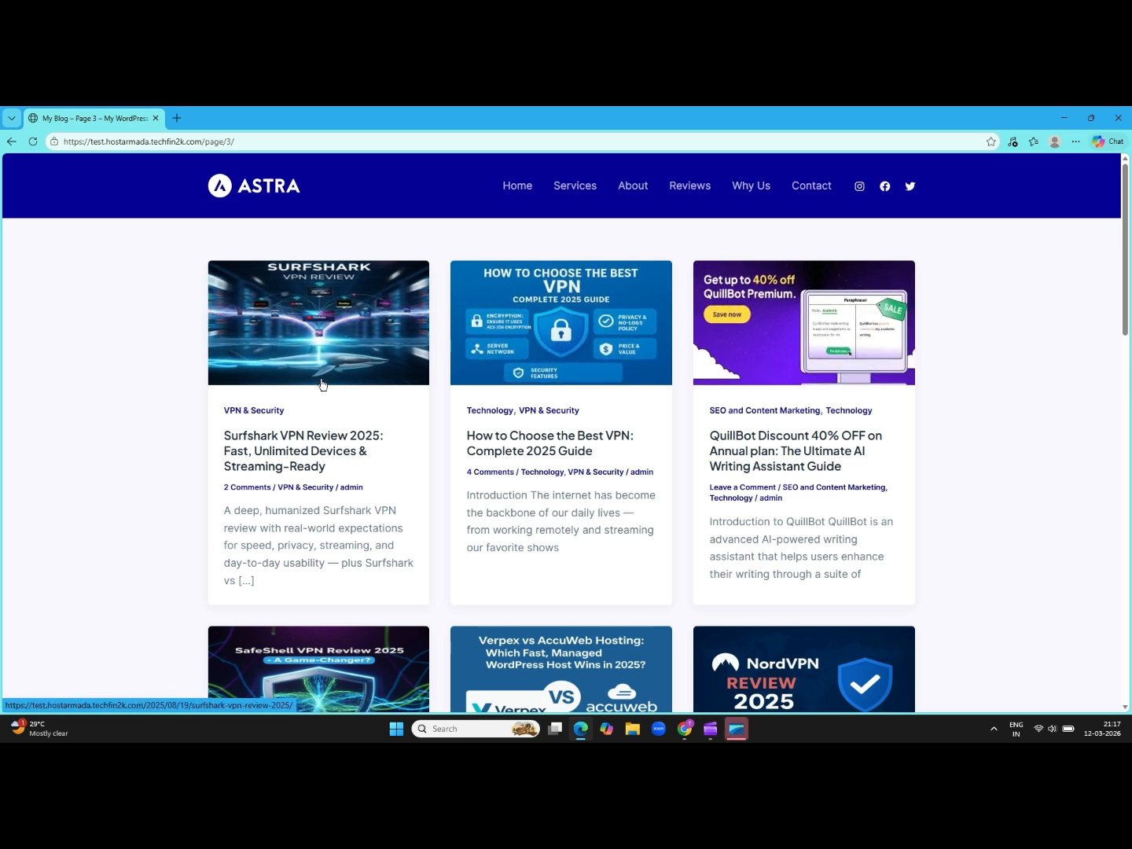
Switch to the WordPress admin in Chrome, search posts for "surfshark", and trash "Surfshark VPN Review 2025: Fast, Unlimited Devices & Streaming-Ready".
click(32, 142)
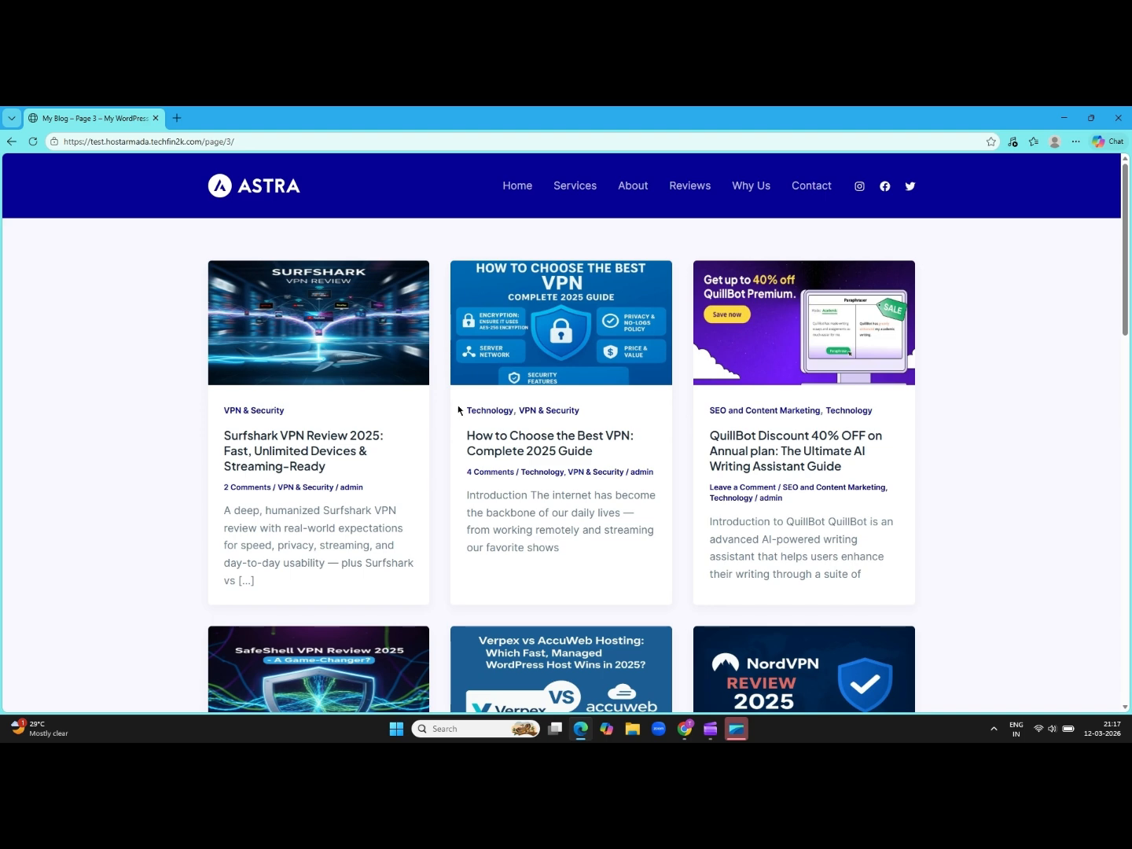
key(alt+Tab)
key(alt+Tab)
key(alt+Tab)
click(27, 303)
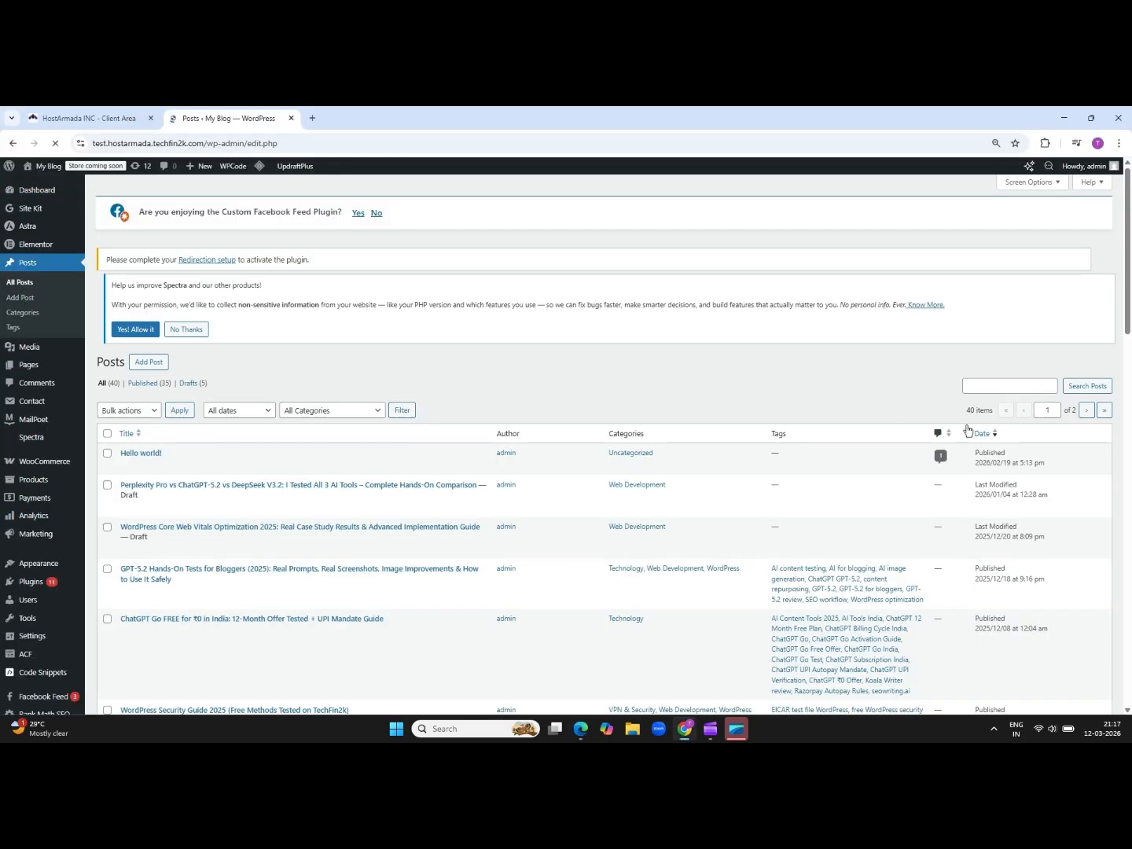
click(1010, 385)
text(surfshark)
key(Return)
click(107, 512)
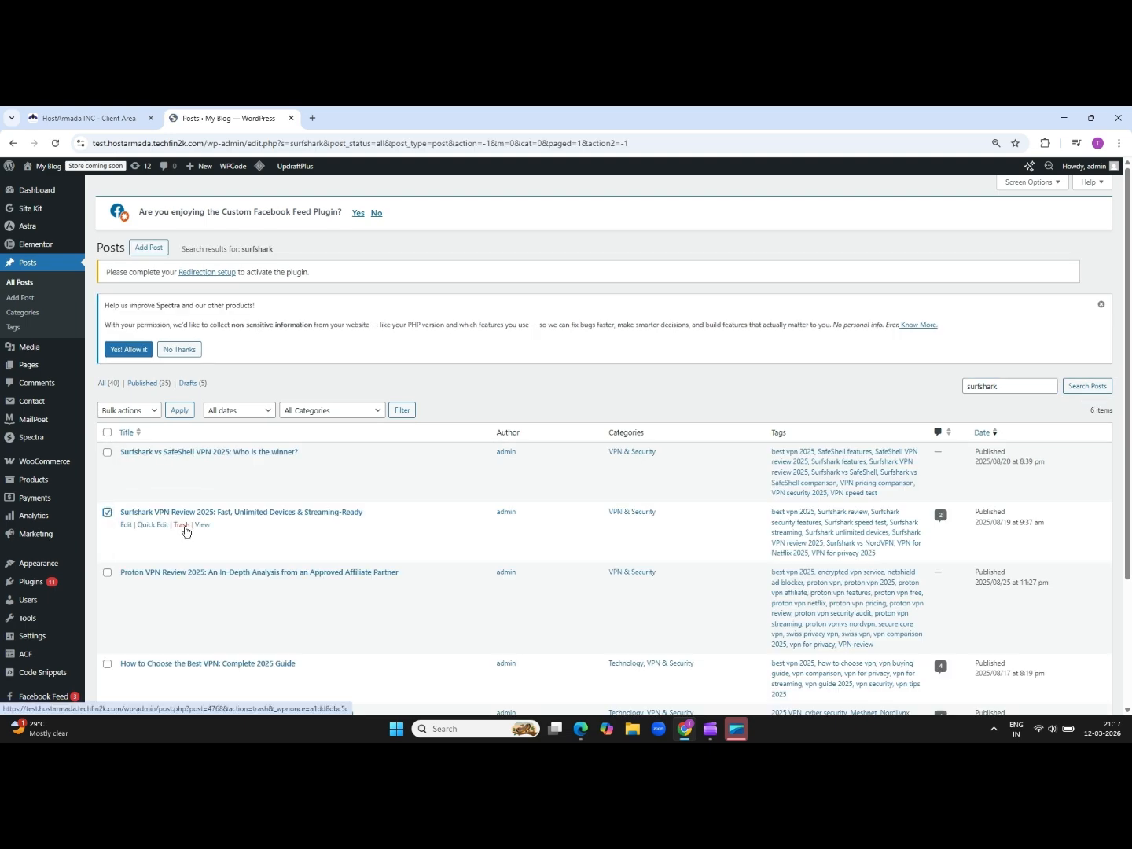
click(183, 526)
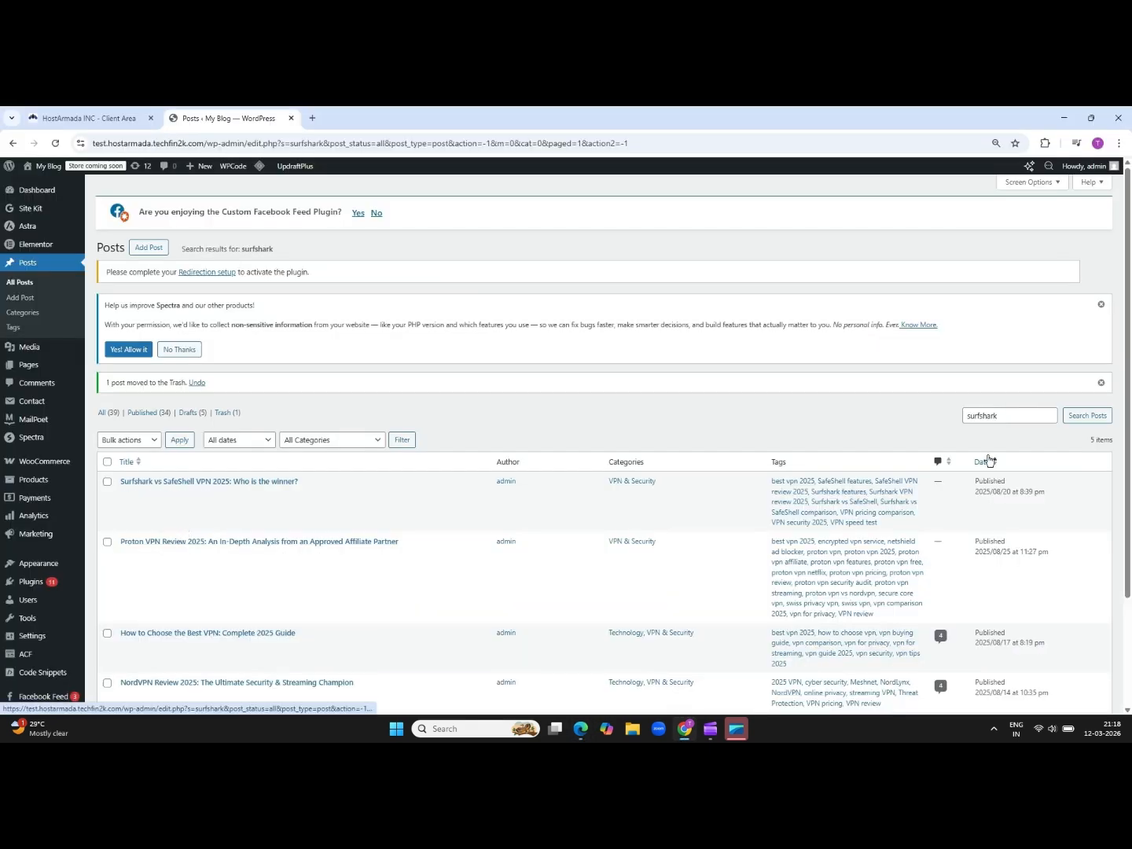
Search posts for "best vpn" and trash "How to Choose the Best VPN: Complete 2025 Guide".
triple_click(1007, 415)
text(best vpn)
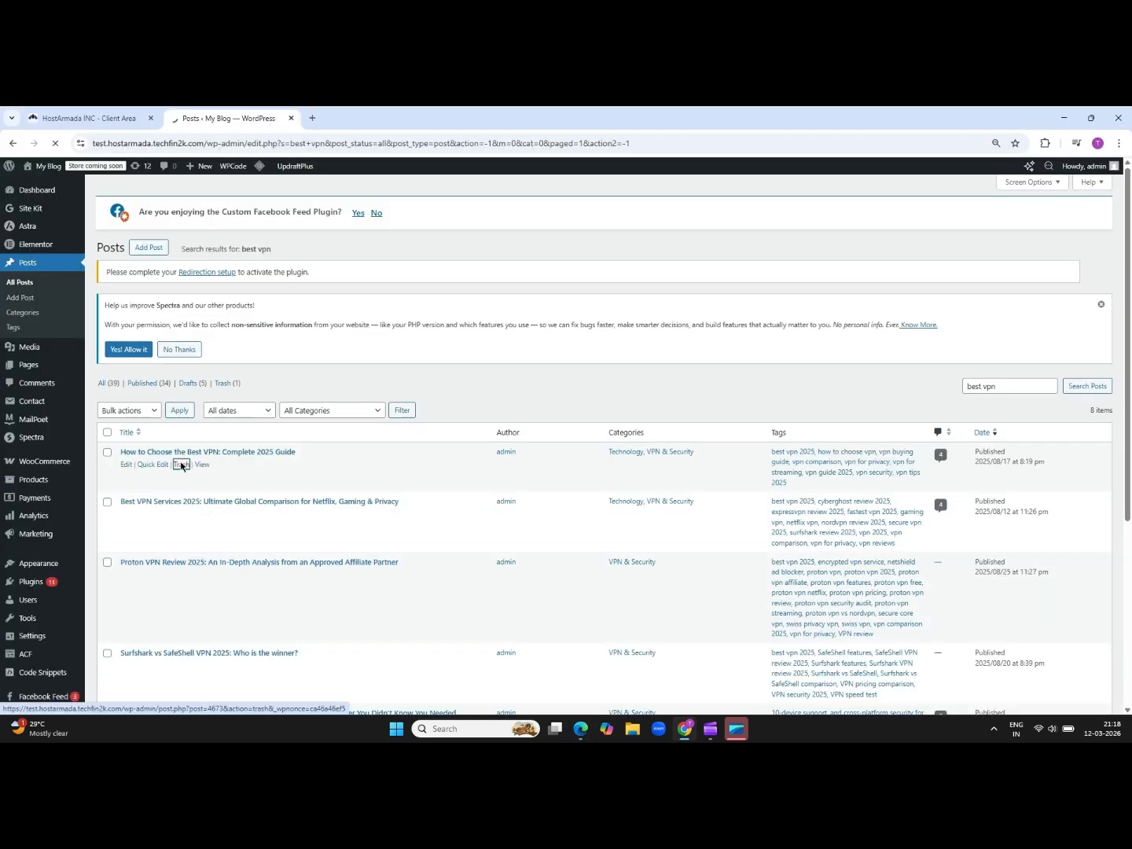
click(181, 465)
Search posts for "quillbot" and trash "QuillBot Discount 40% OFF on Annual plan: The Ultimate AI Writing Assistant Guide".
triple_click(1016, 416)
text(quillbot)
key(Return)
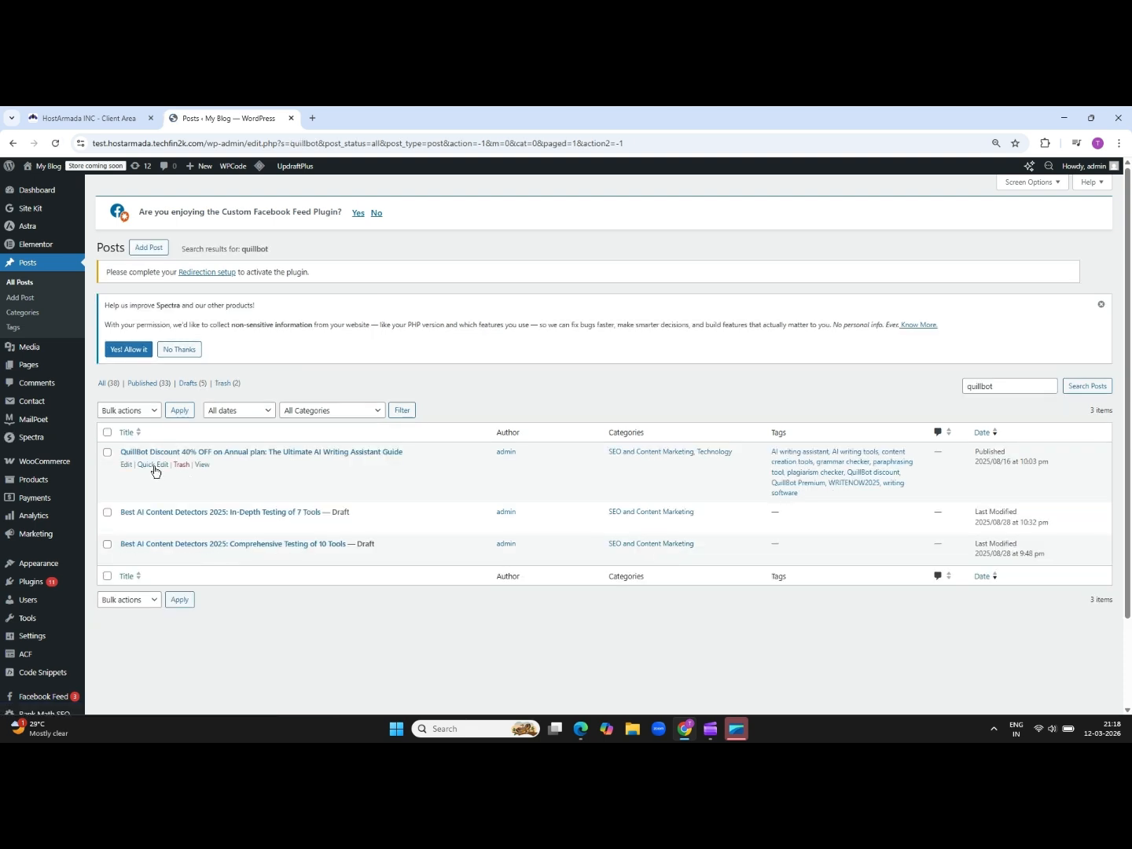
click(179, 465)
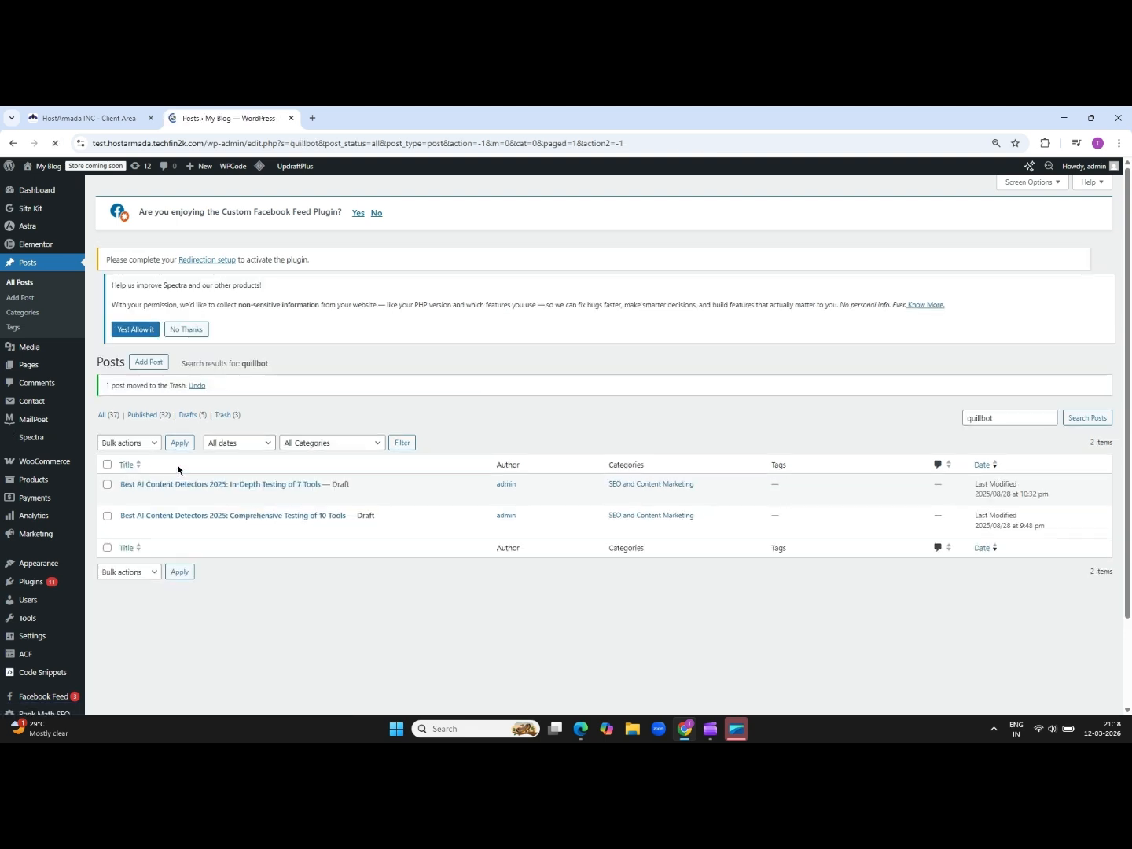
Permanently delete the trashed Surfshark, Best VPN and QuillBot posts, and check the live blog in Edge.
click(224, 414)
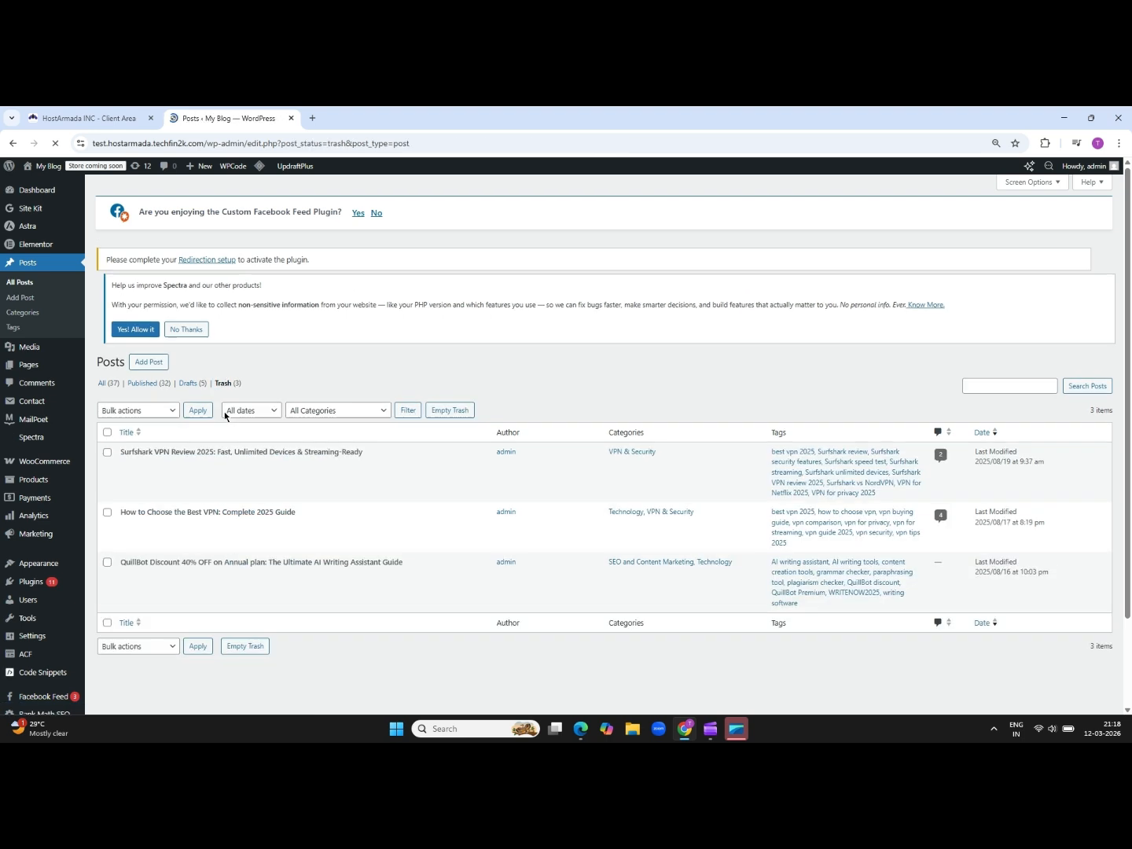
click(172, 466)
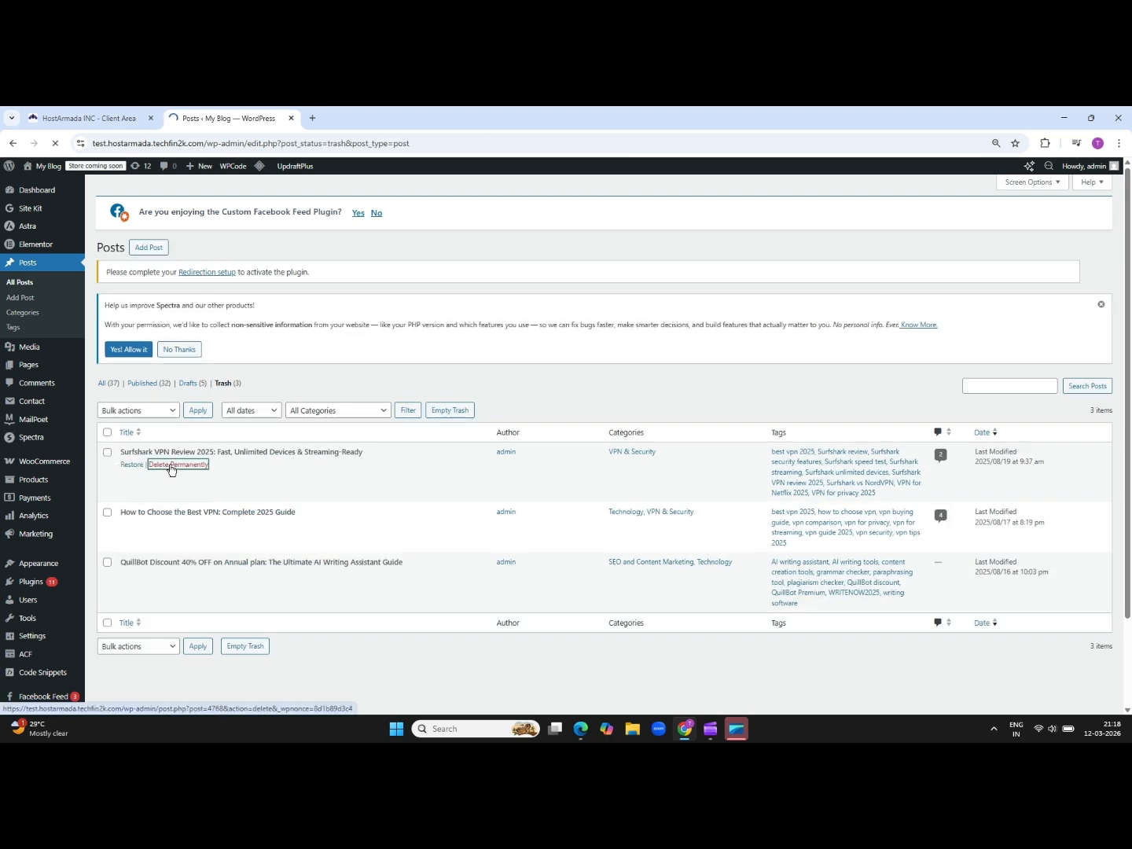
click(195, 495)
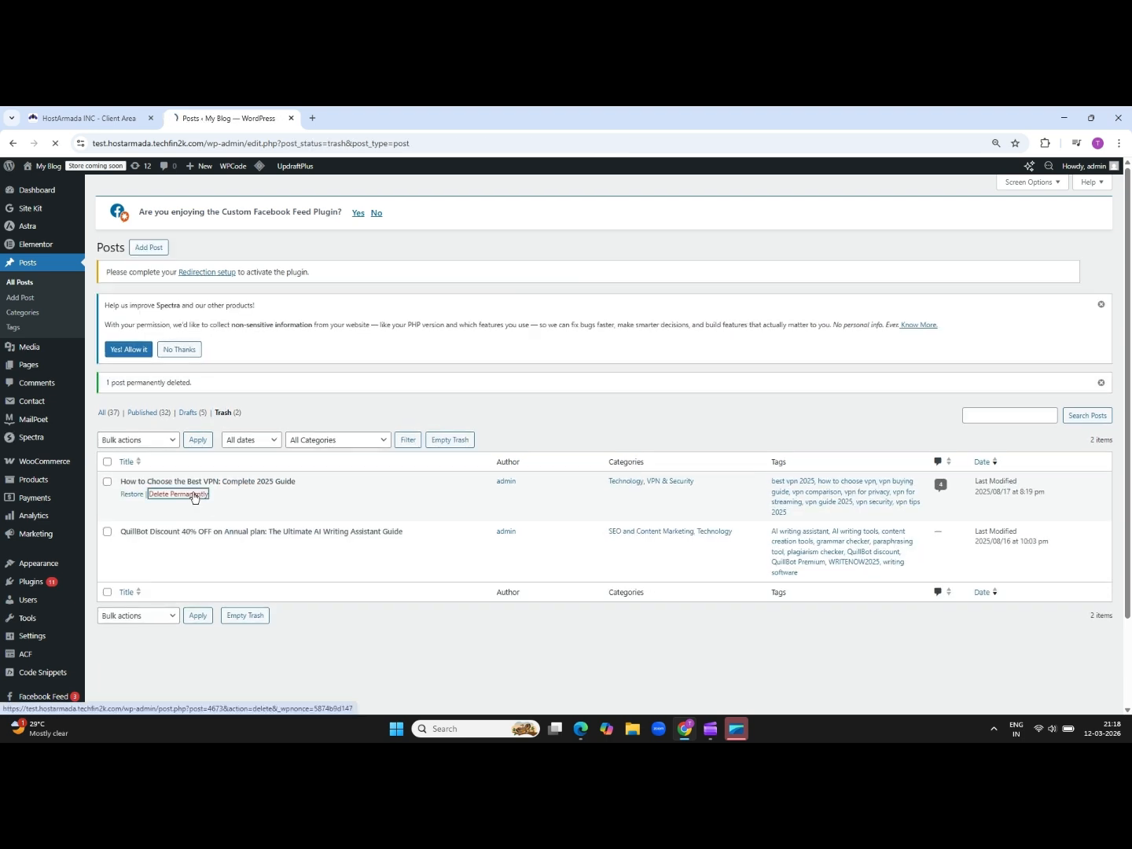
click(187, 495)
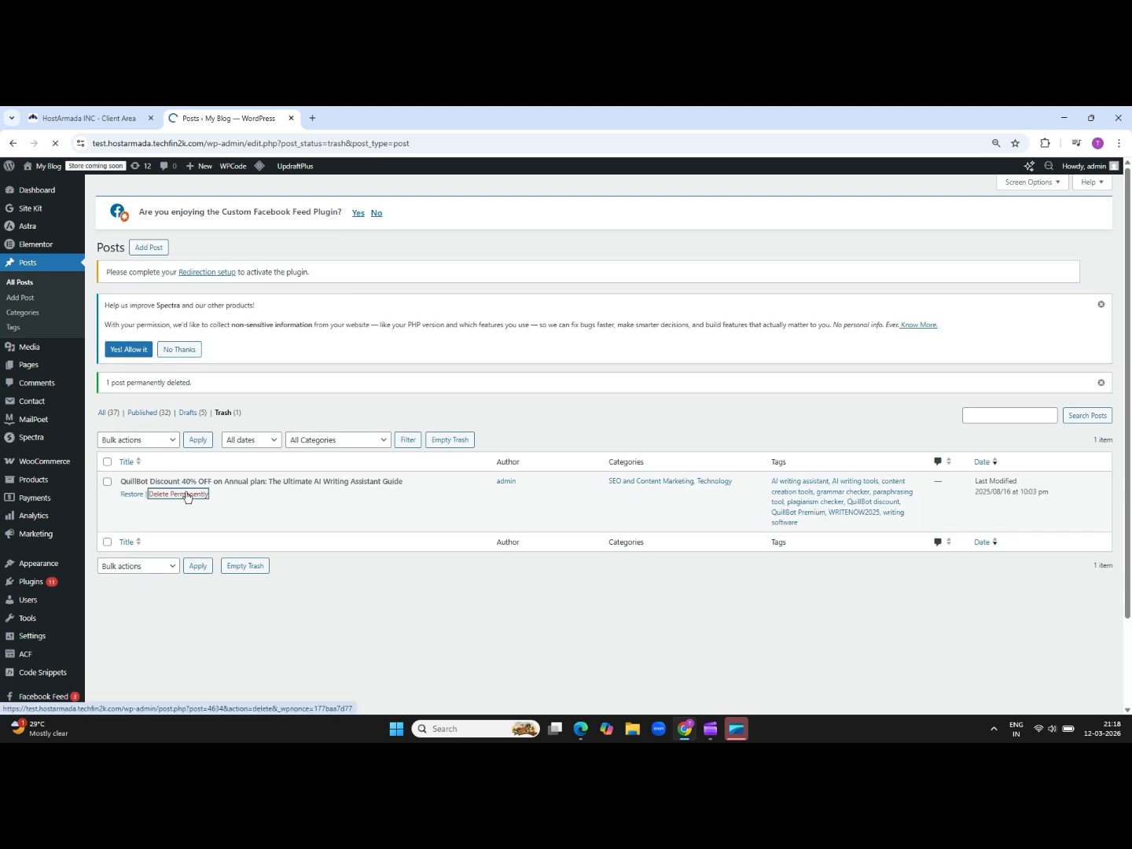
key(alt+Tab)
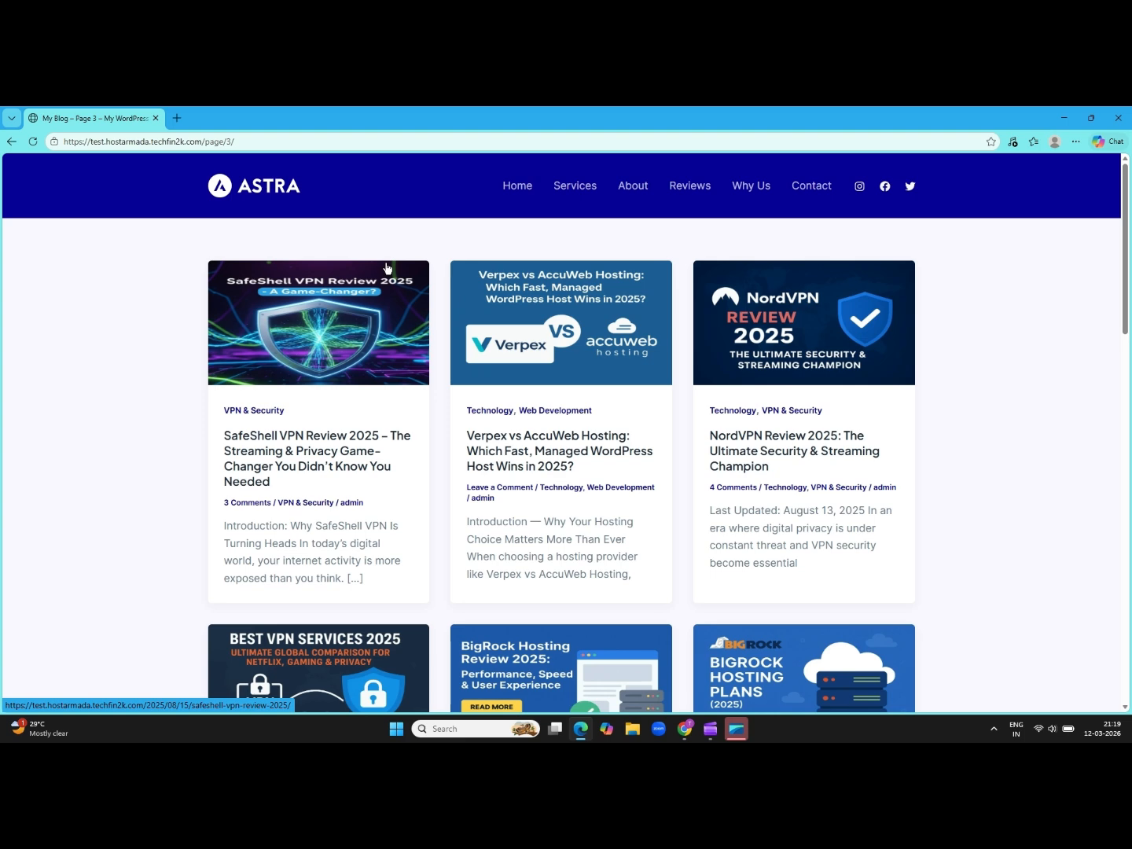
Return to Chrome's HostArmada client area and open JetBackup 5 from the Speed Reaper service's cPanel.
key(alt+Tab)
click(104, 116)
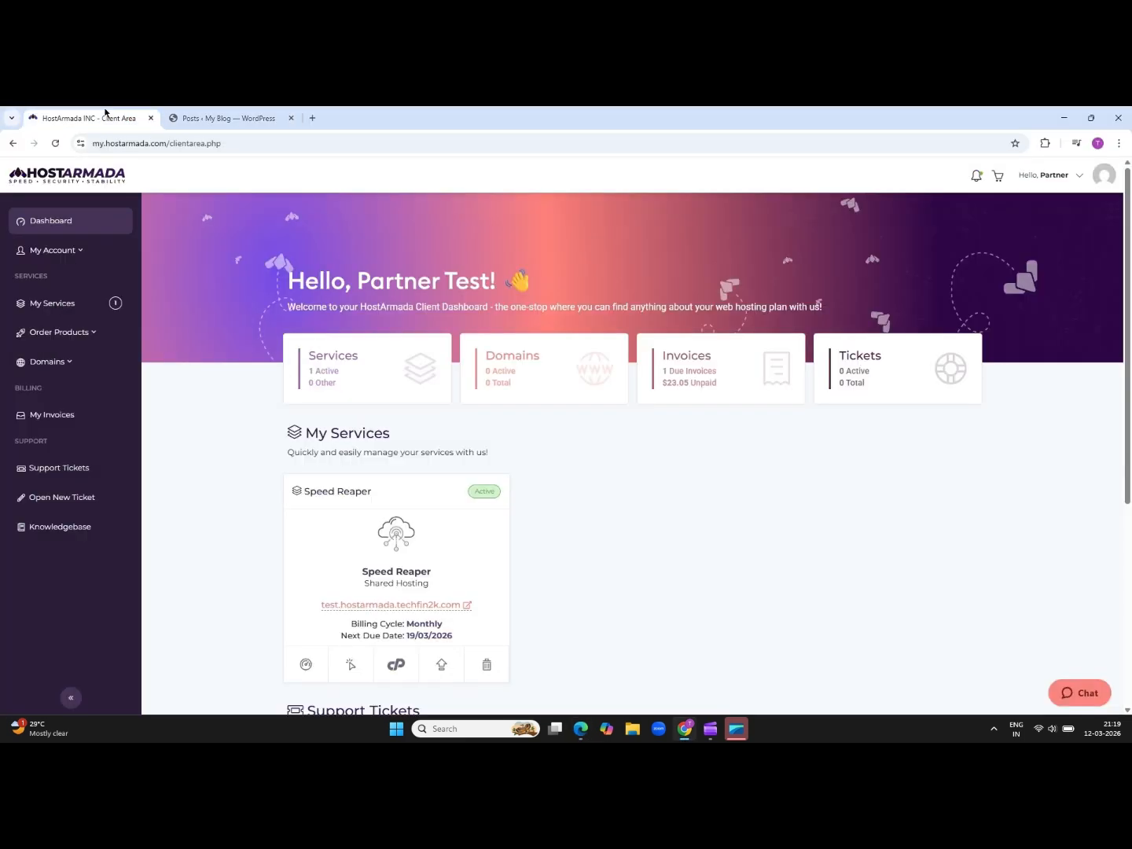
click(396, 665)
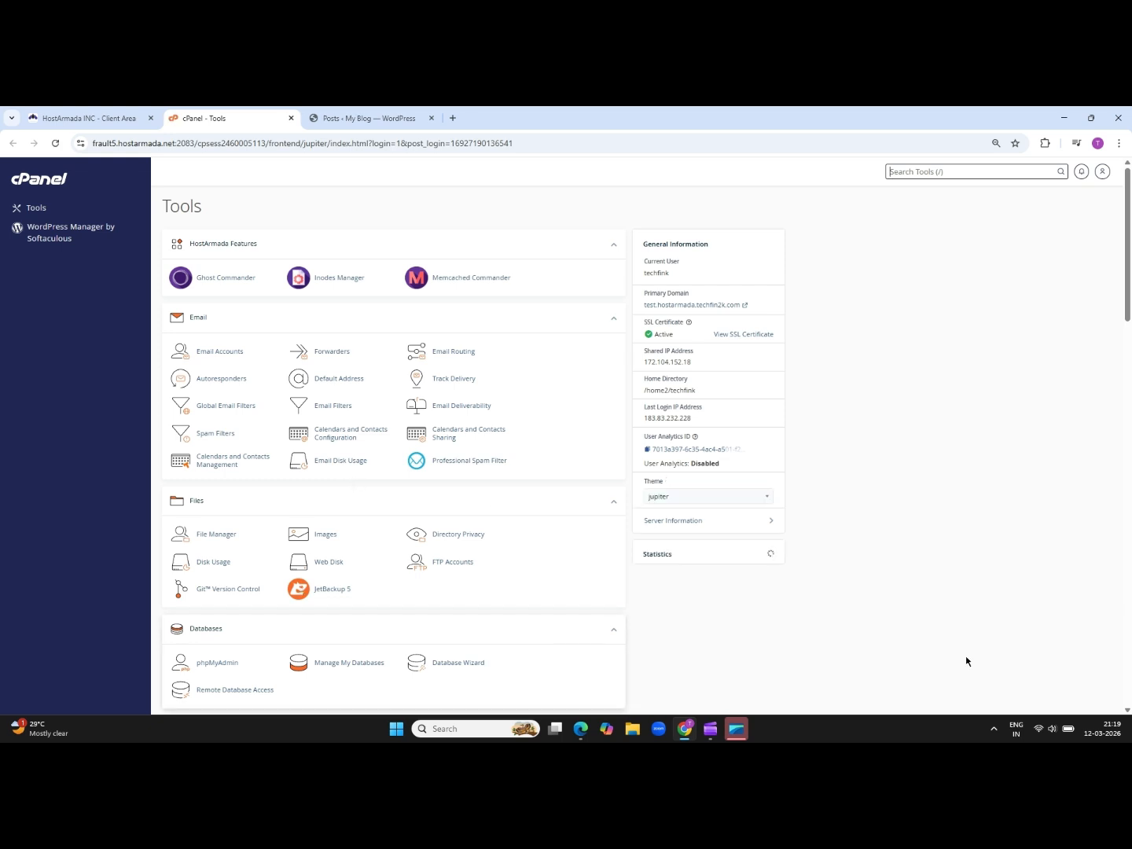
scroll(1130, 711, down, 5)
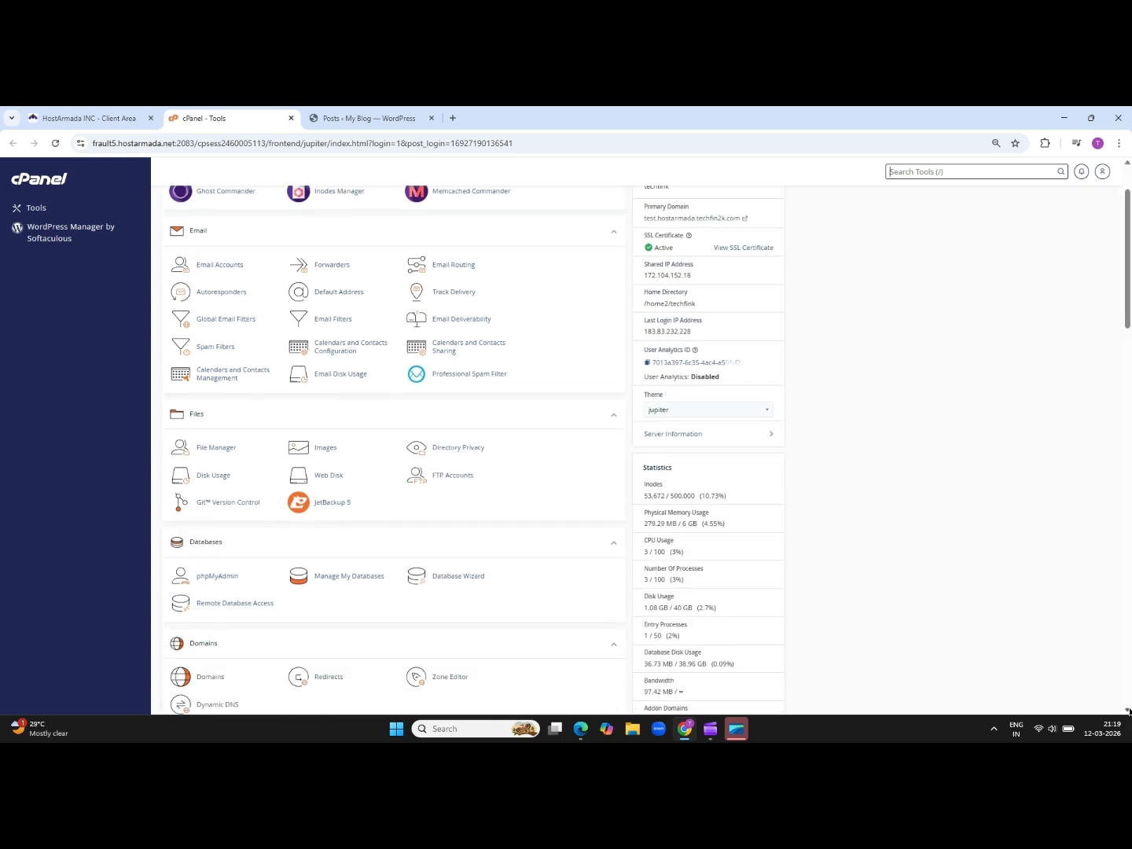
scroll(1129, 711, down, 1)
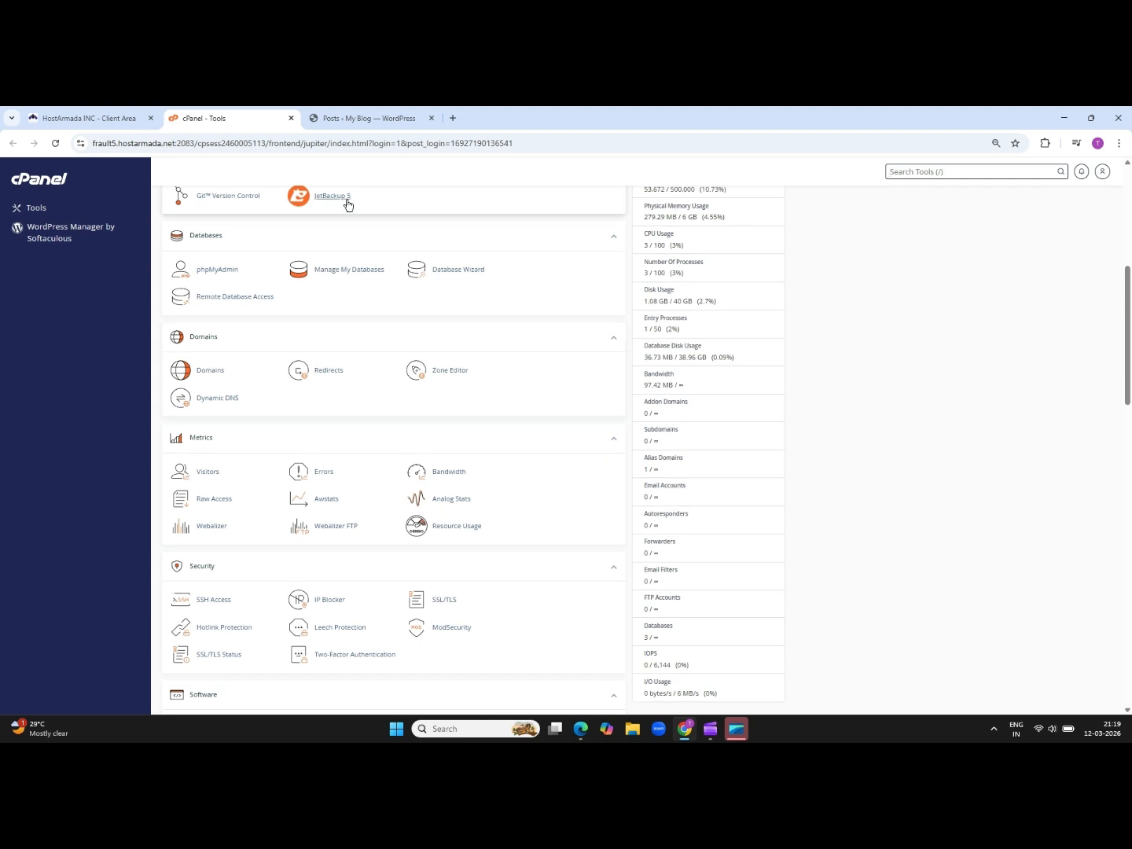
scroll(334, 341, up, 2)
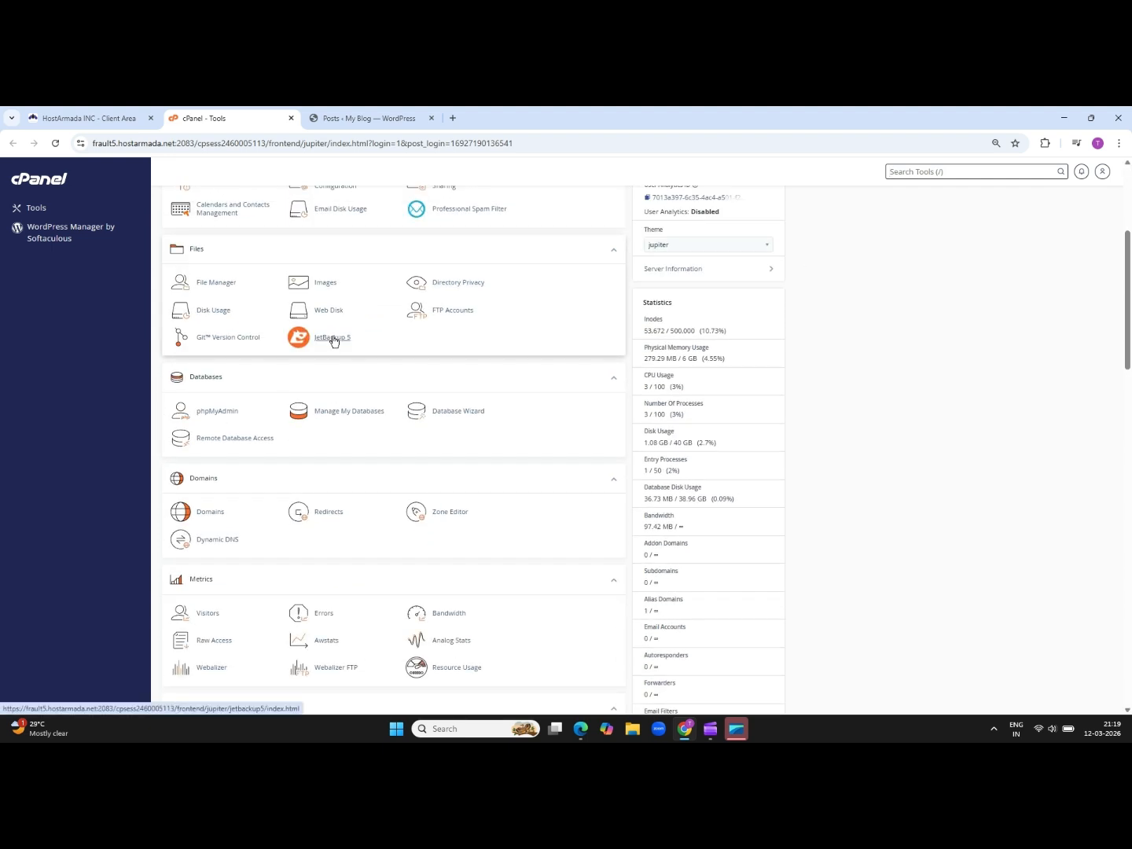
click(333, 339)
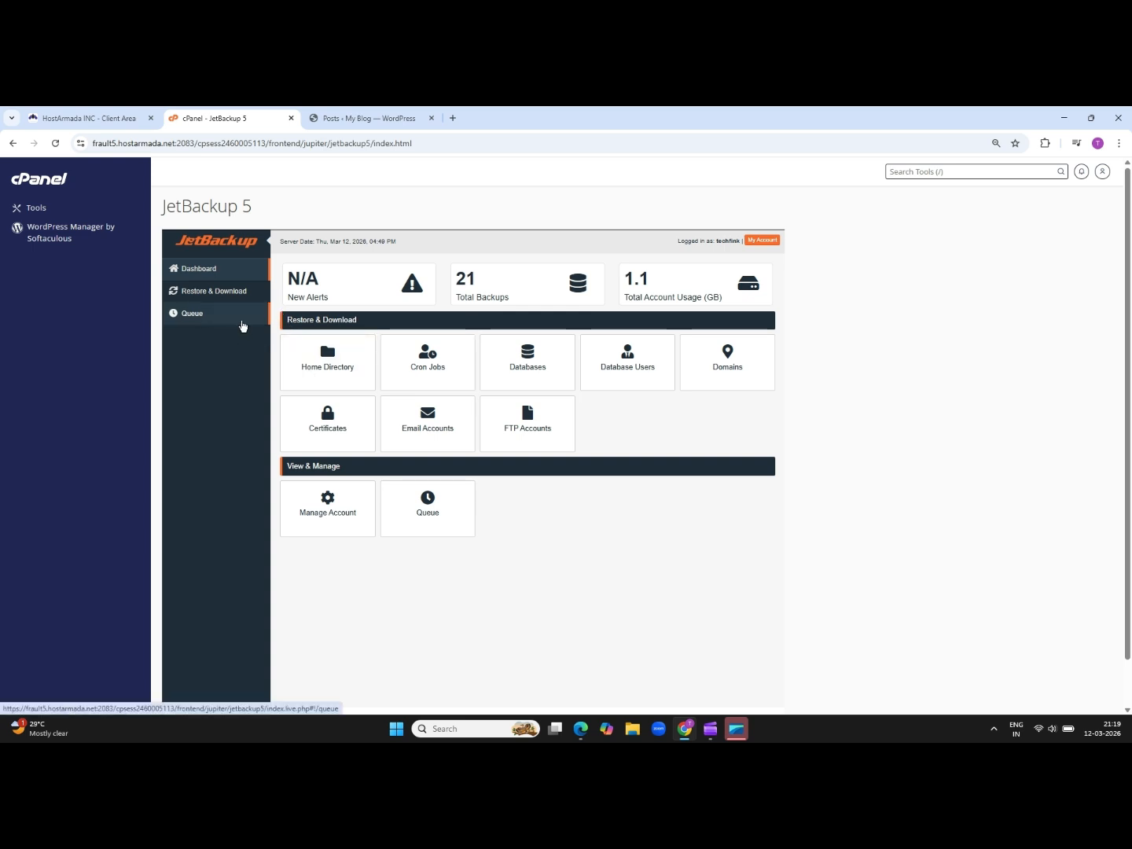
Choose the 10 Mar 2026 01:51 AM home directory backup for restoring and exclude the access-logs link from its selected files.
click(212, 292)
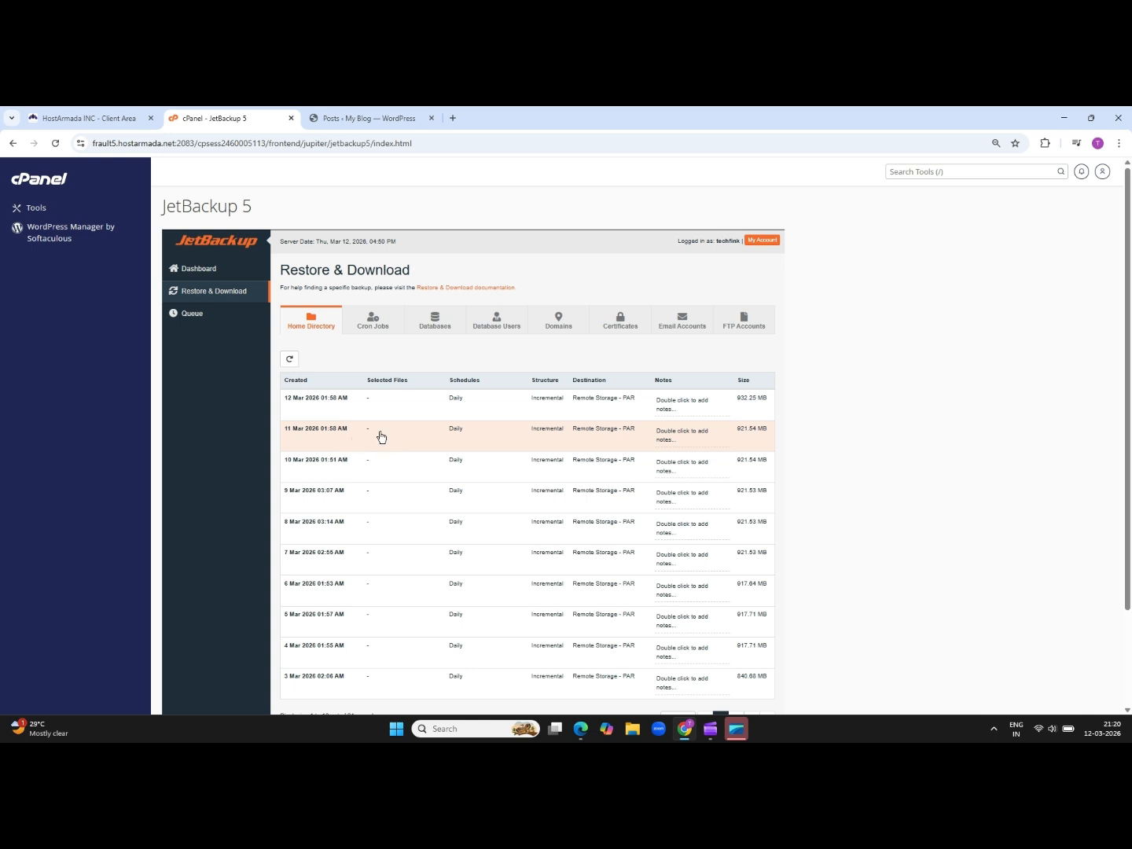
click(310, 474)
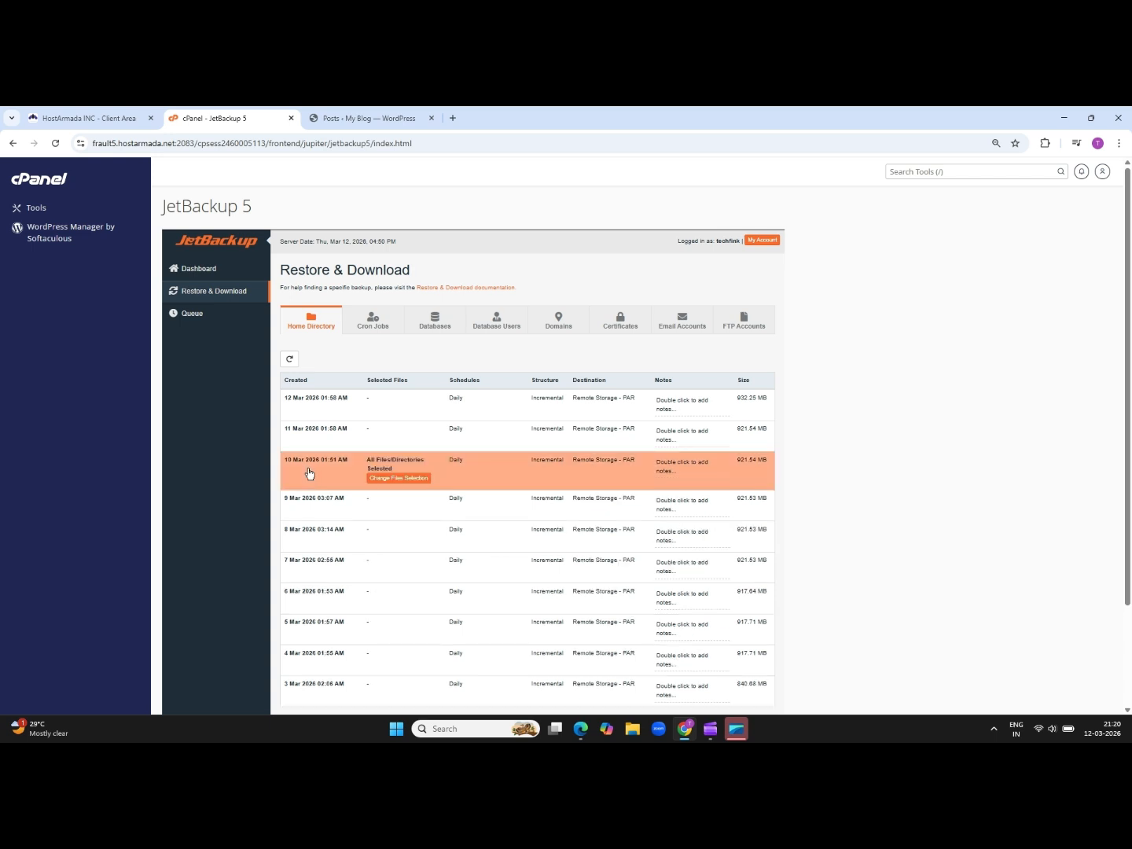
click(401, 480)
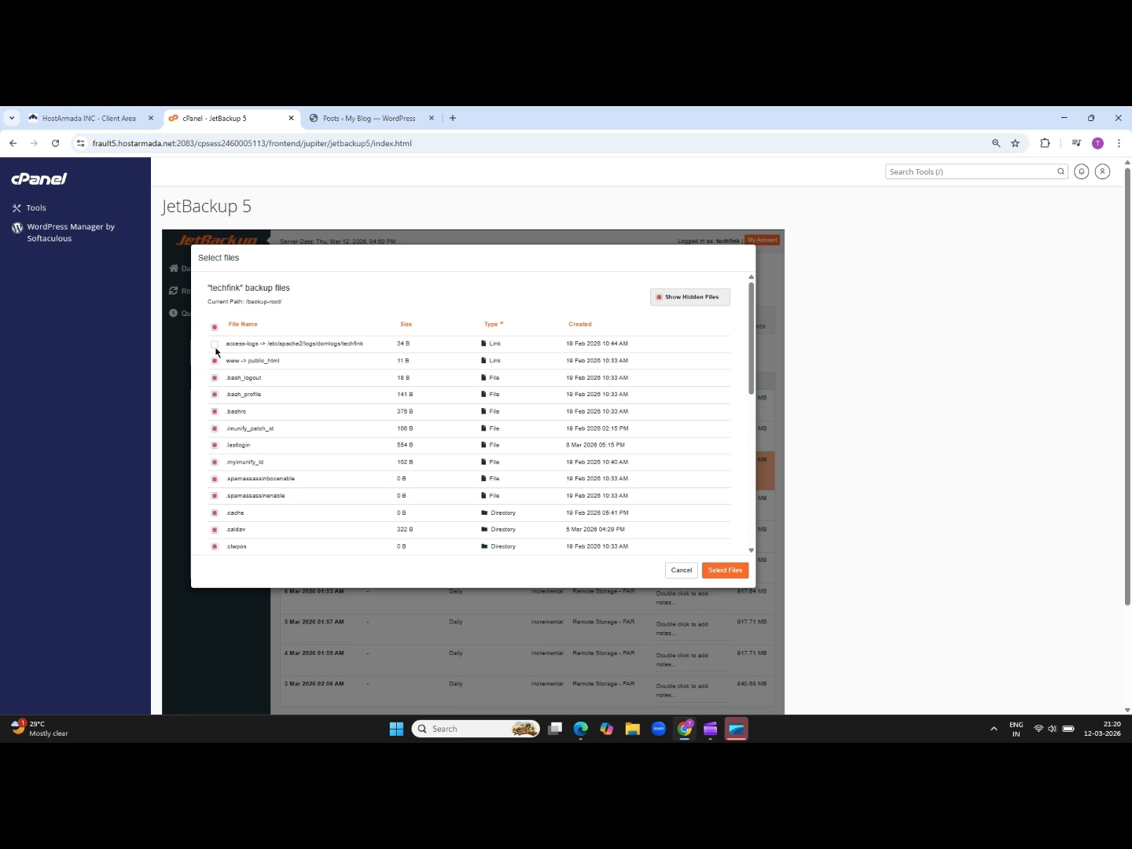
click(720, 570)
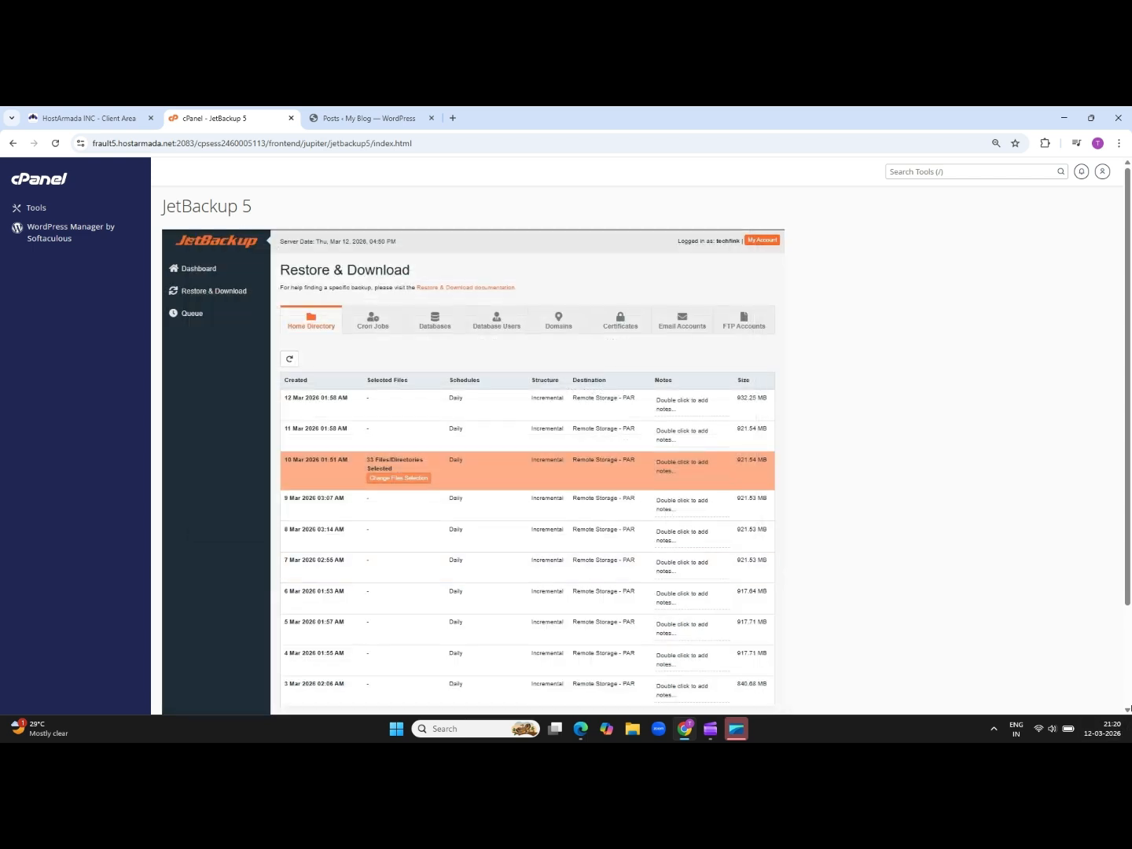
Restore the selected home directory files, going to the queue once the restore starts.
scroll(1127, 712, down, 2)
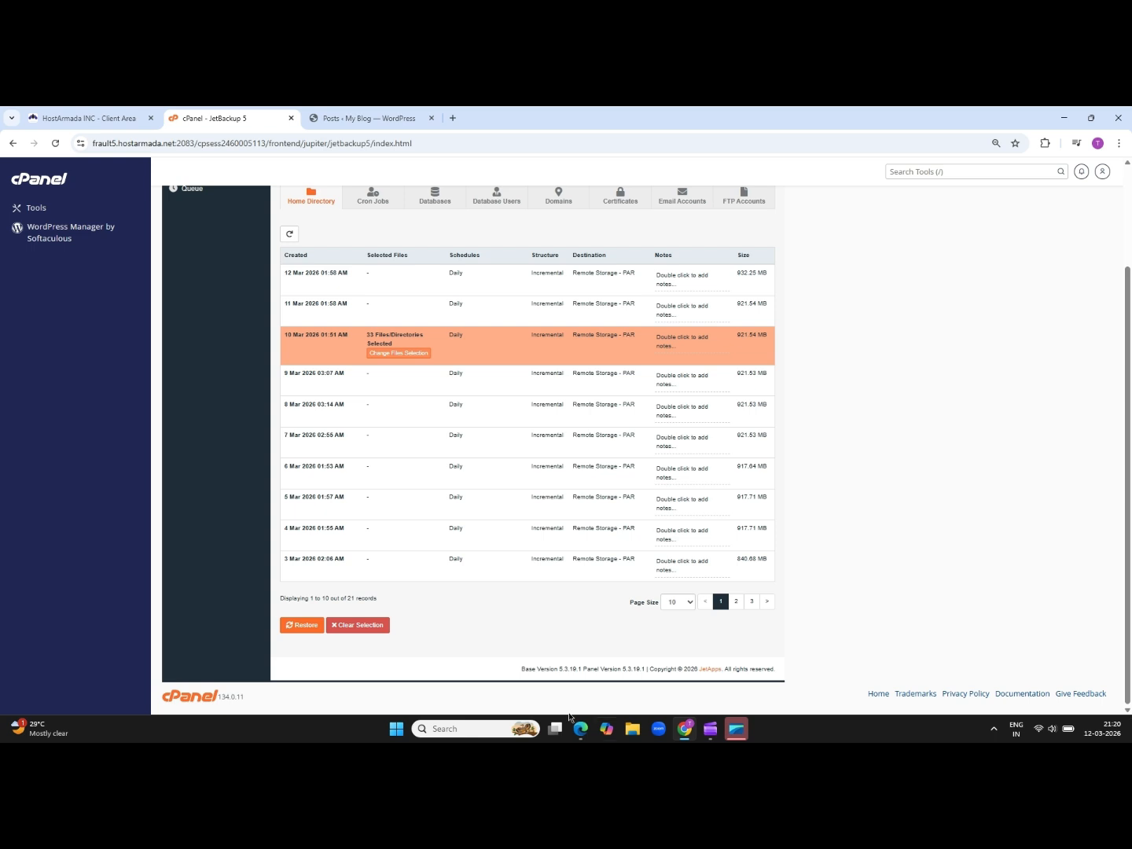
click(306, 627)
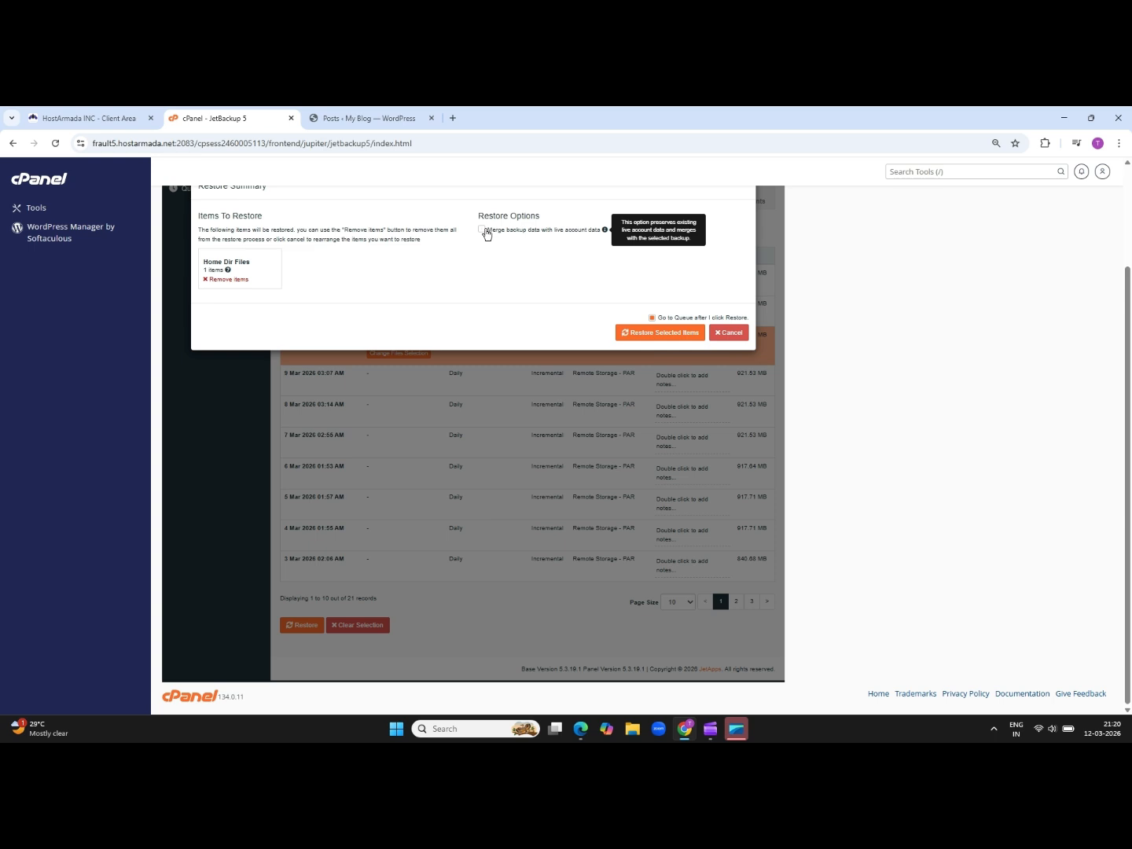
click(655, 337)
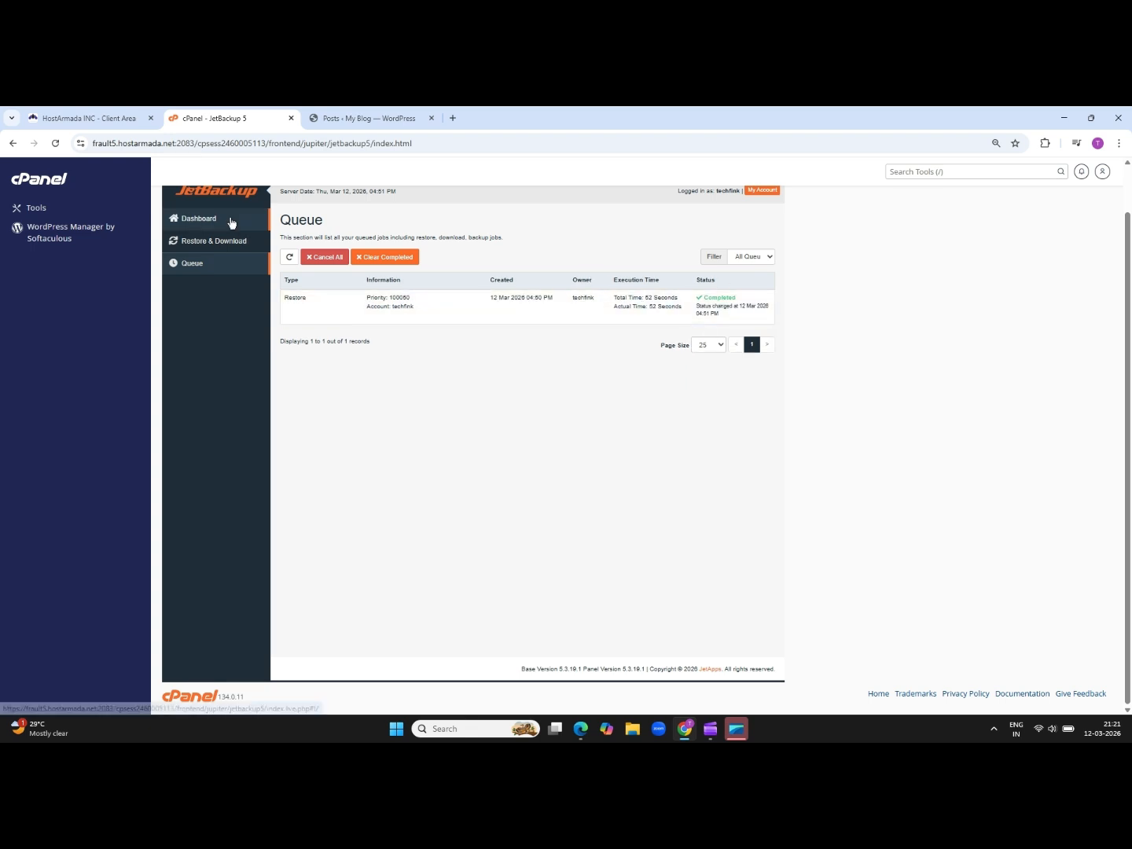
Among the database backups, choose the 10 Mar 2026 01:51 AM backup for the techfink_wp799 database.
click(219, 245)
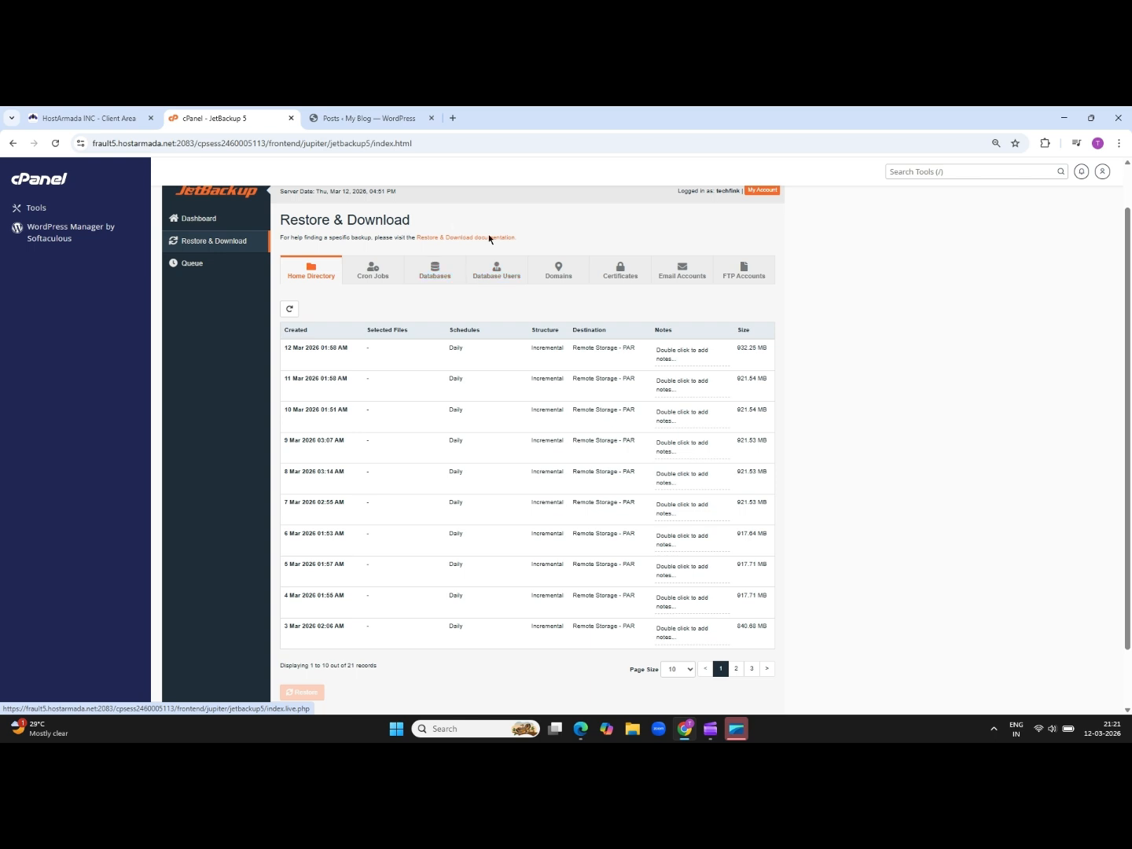
click(438, 280)
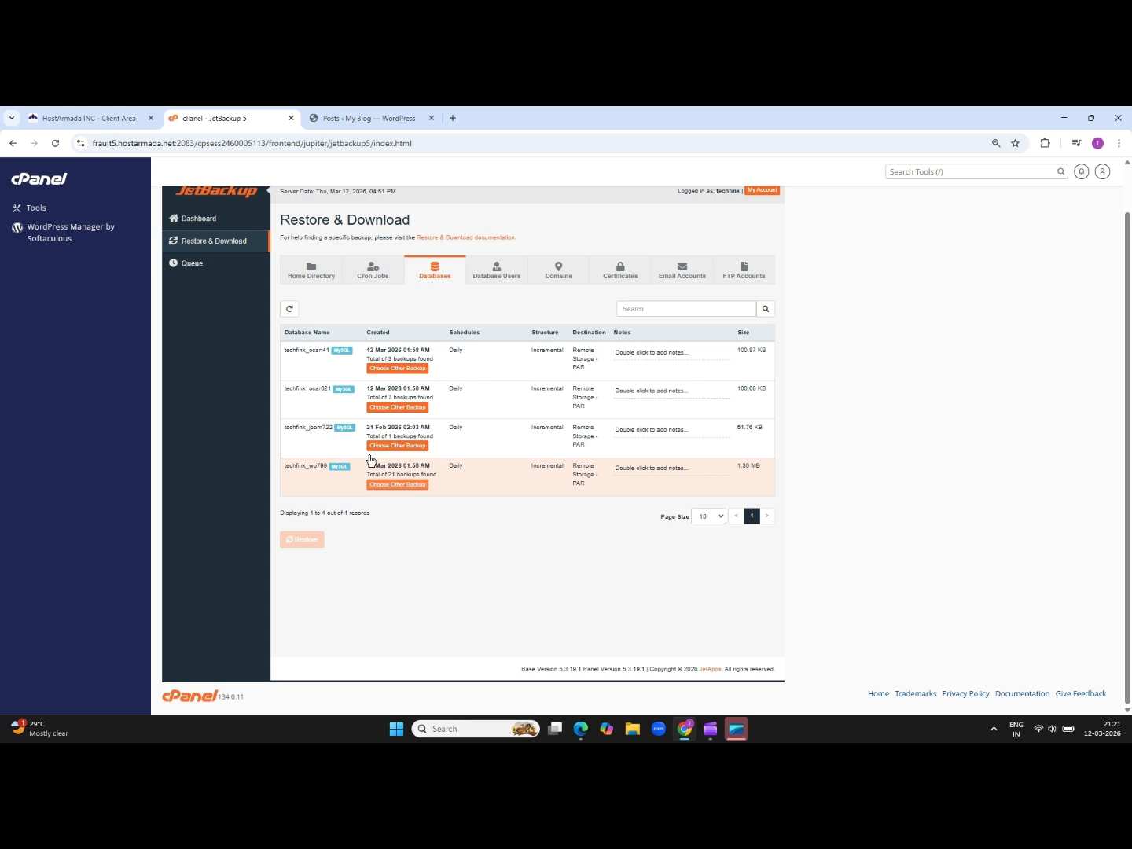
click(400, 485)
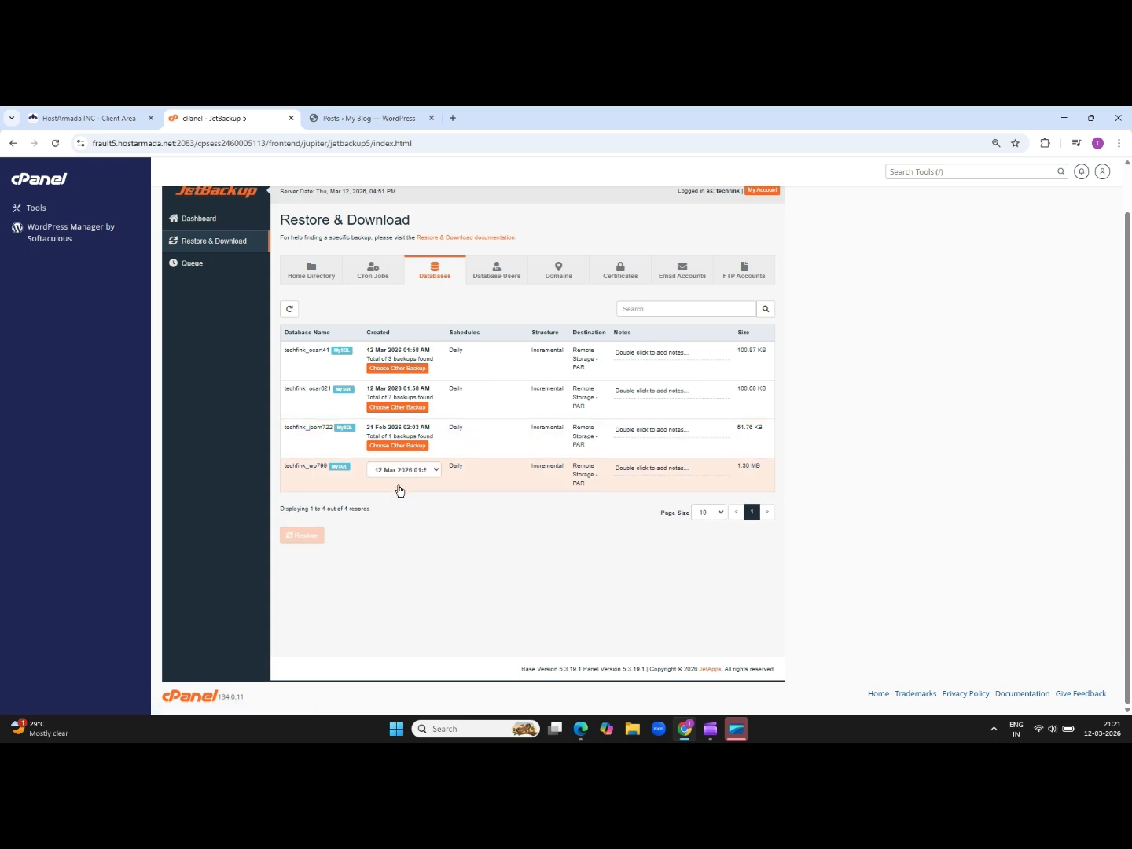
click(437, 471)
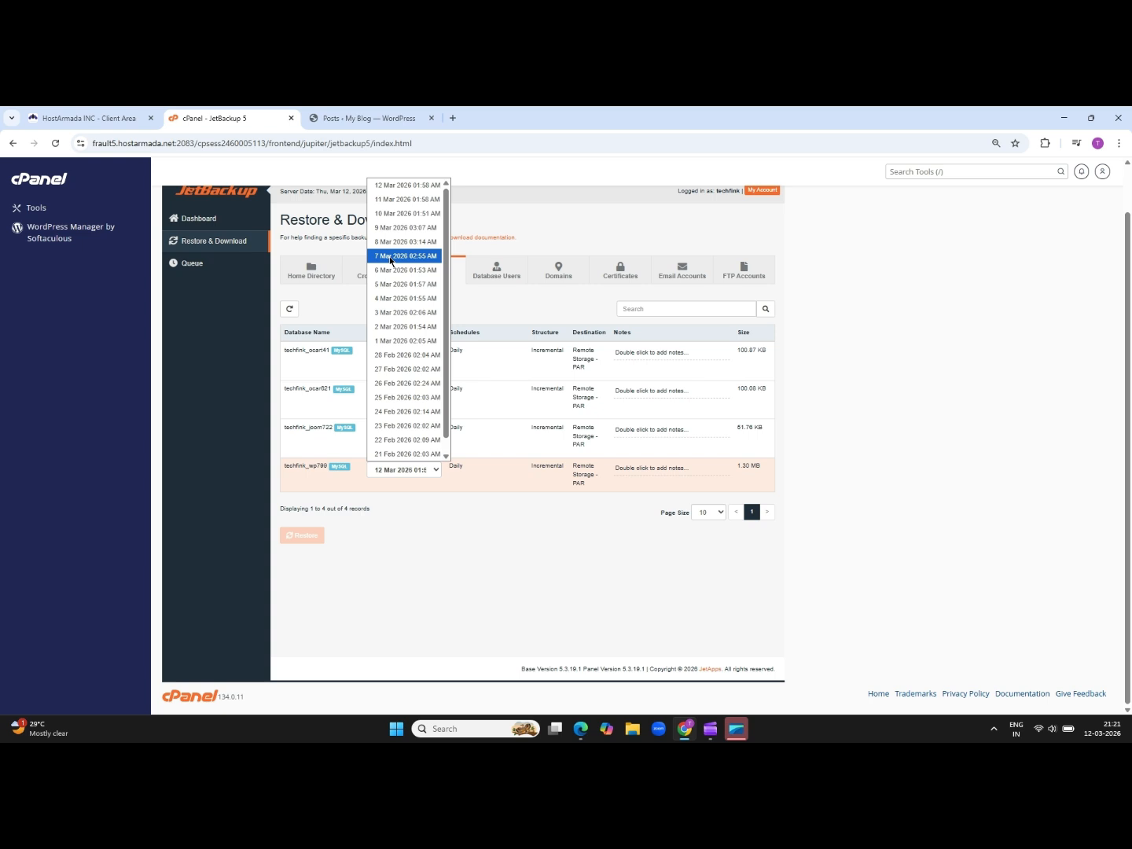
click(384, 214)
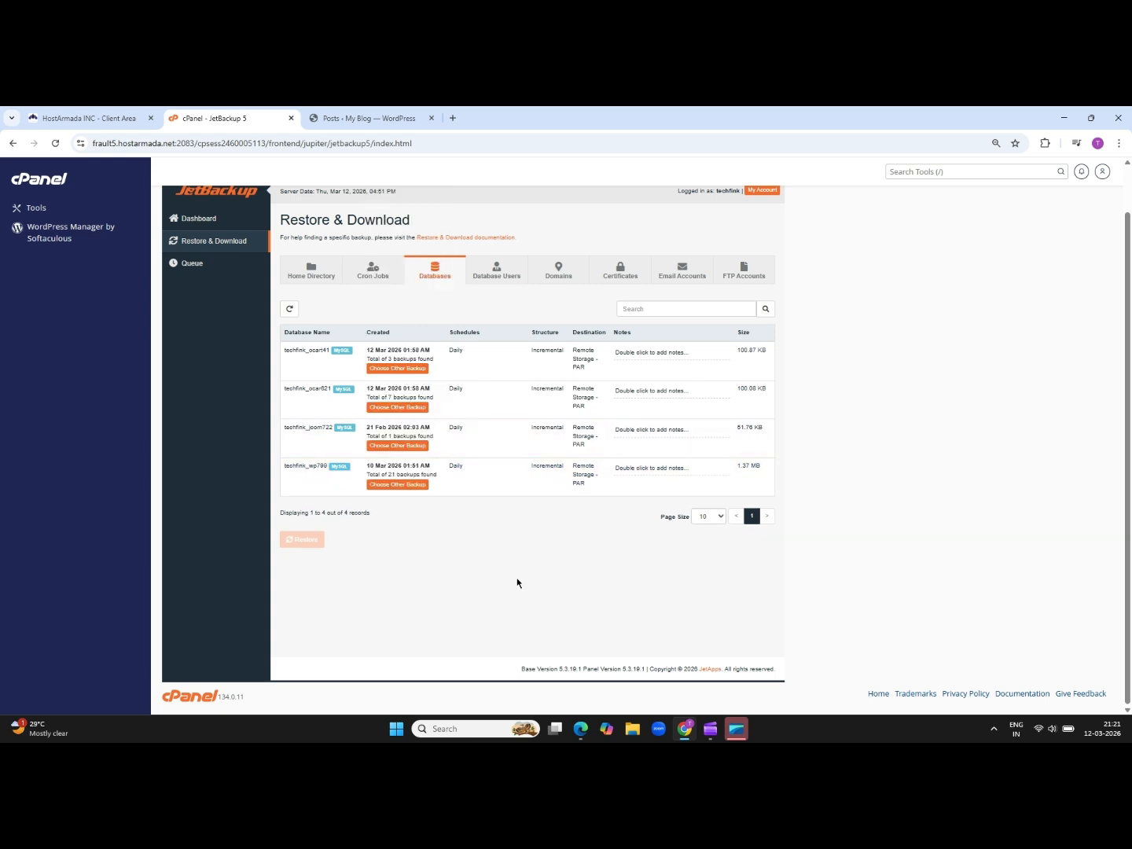
Select the techfink_wp799 database and restore it from the chosen backup.
click(313, 480)
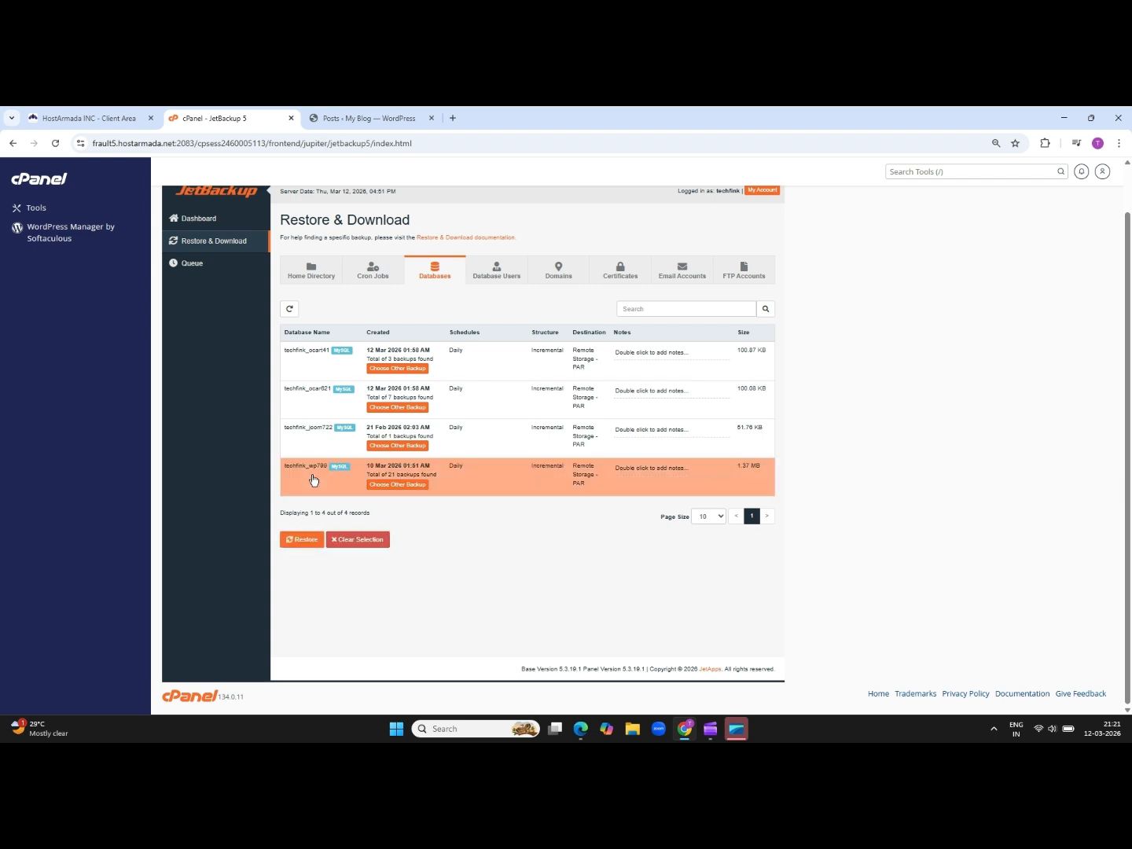
click(299, 541)
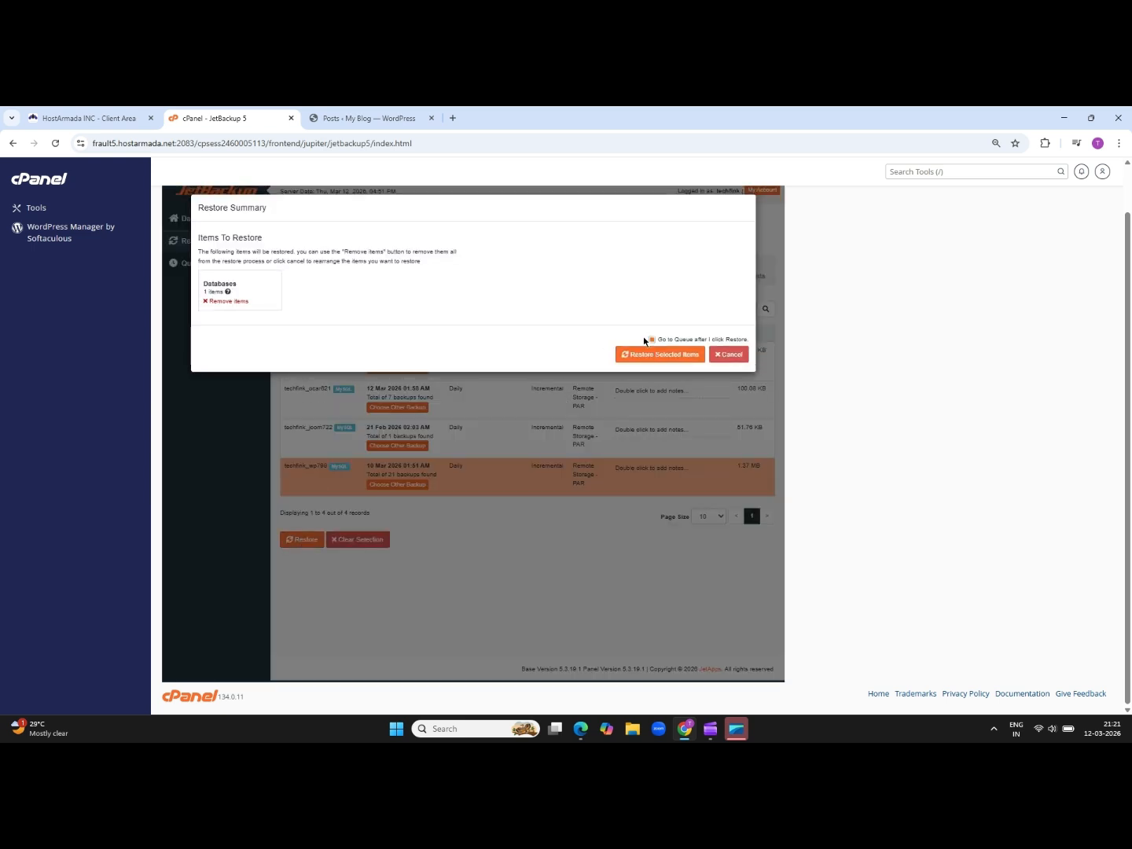
click(650, 359)
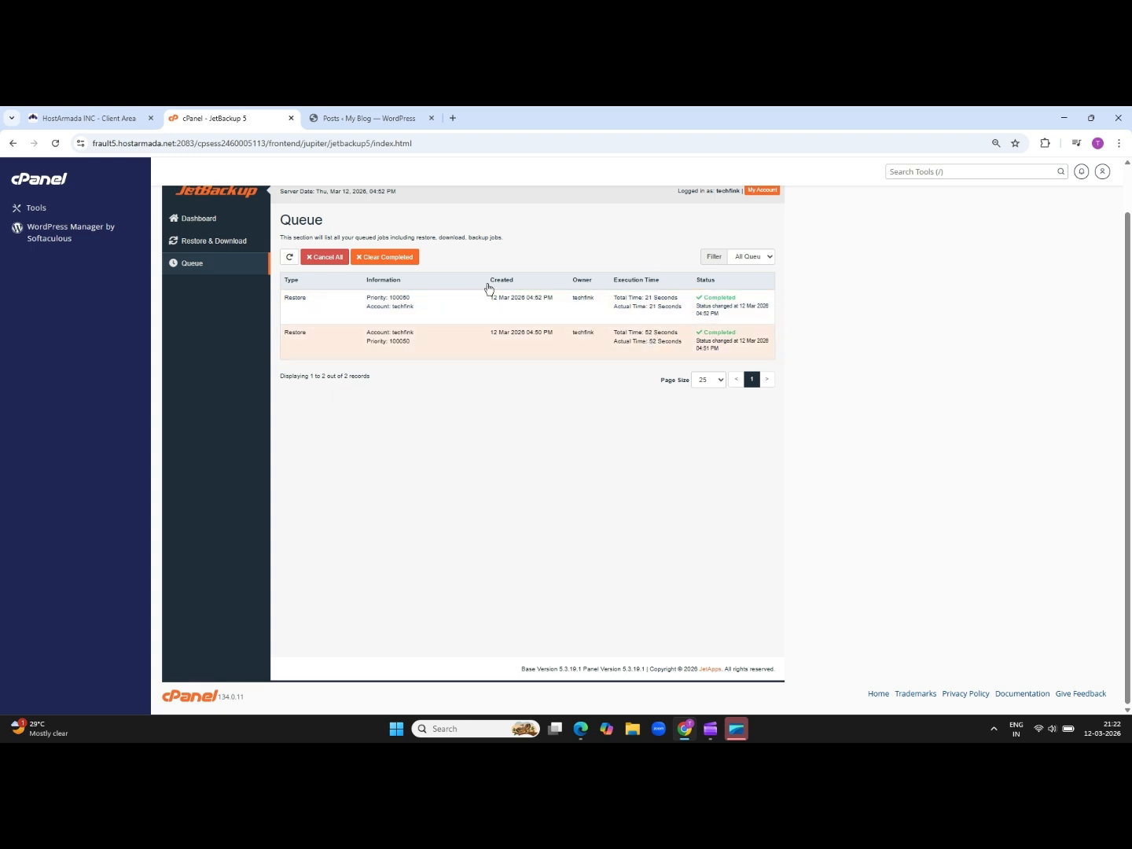
click(373, 118)
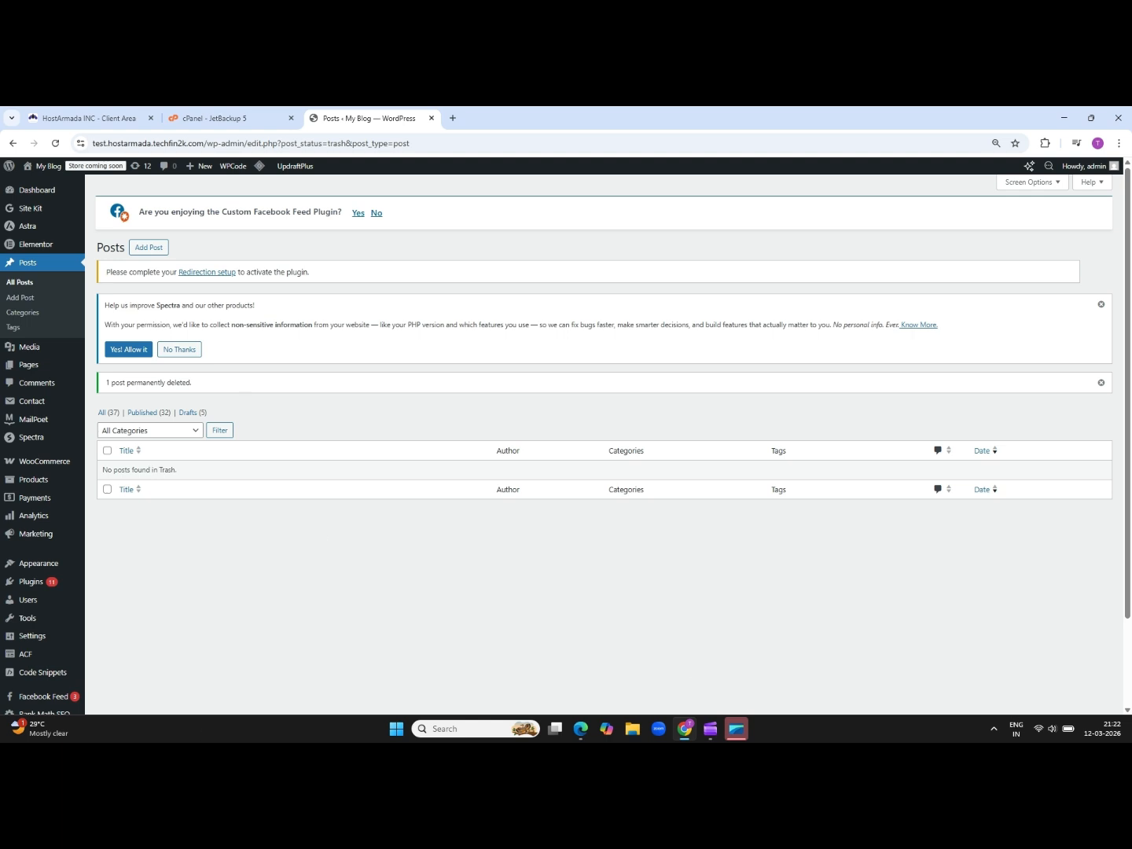
click(1128, 710)
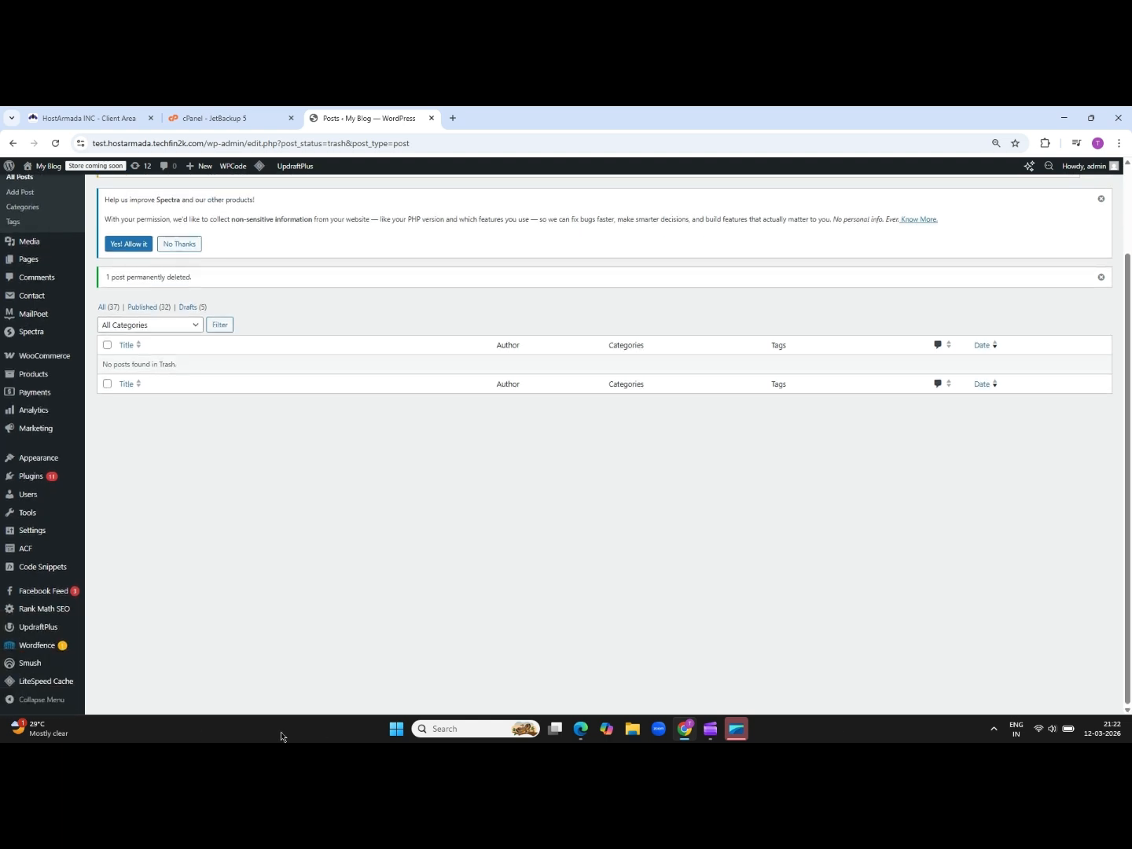
click(35, 684)
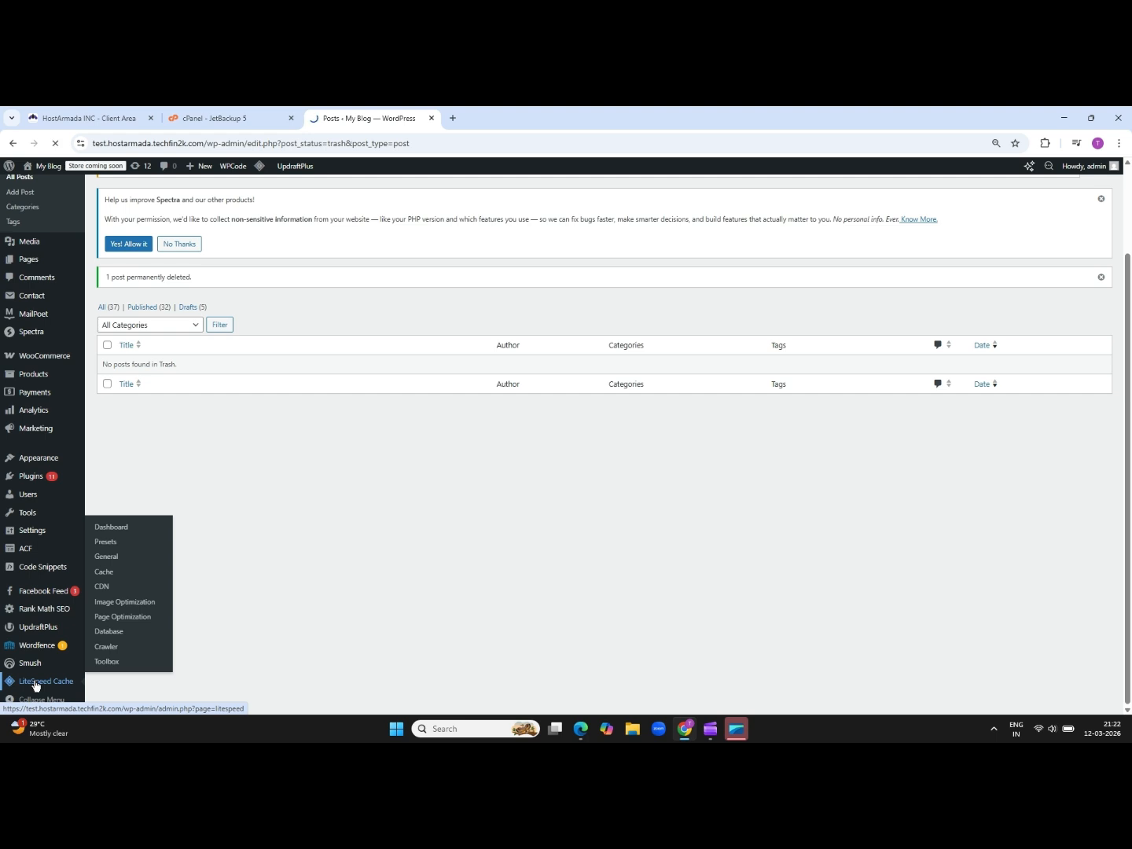
click(109, 665)
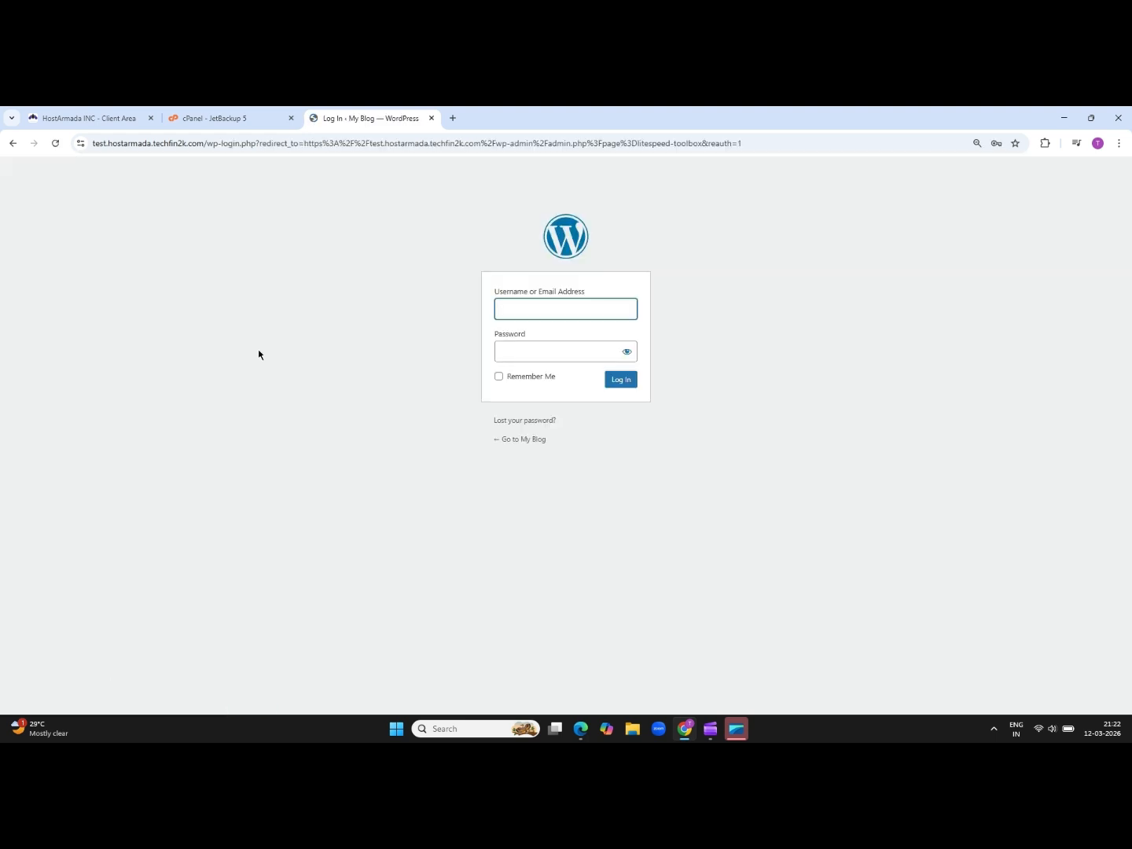
click(431, 118)
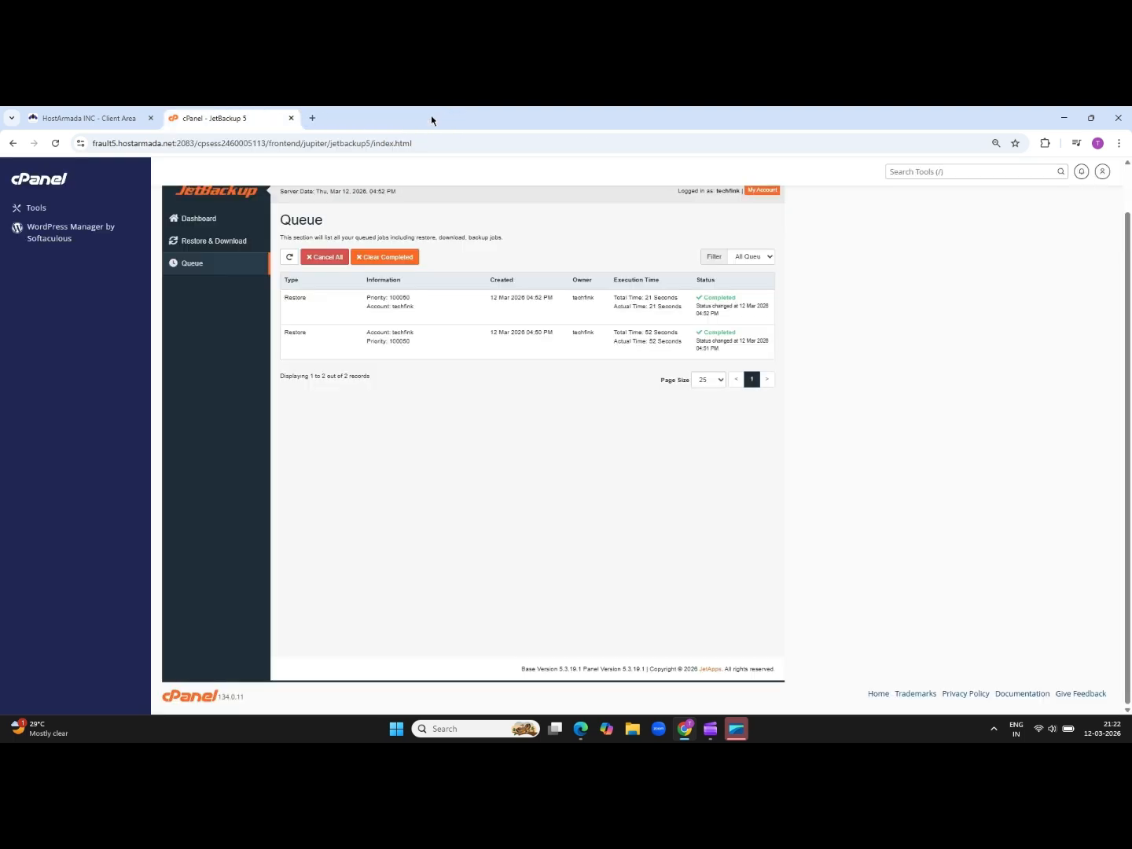
From the HostArmada client area, open cPanel's WordPress Manager by Softaculous and log in to the site's WordPress admin dashboard.
click(110, 119)
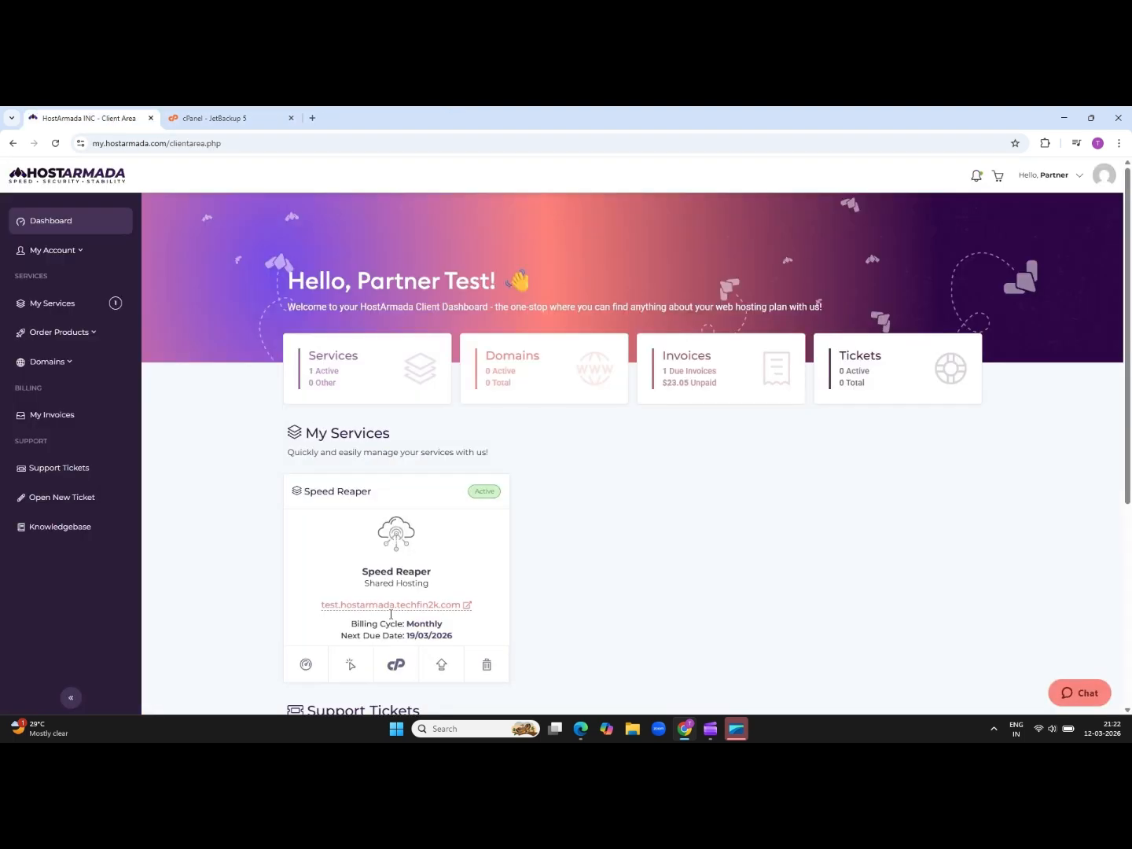
click(397, 667)
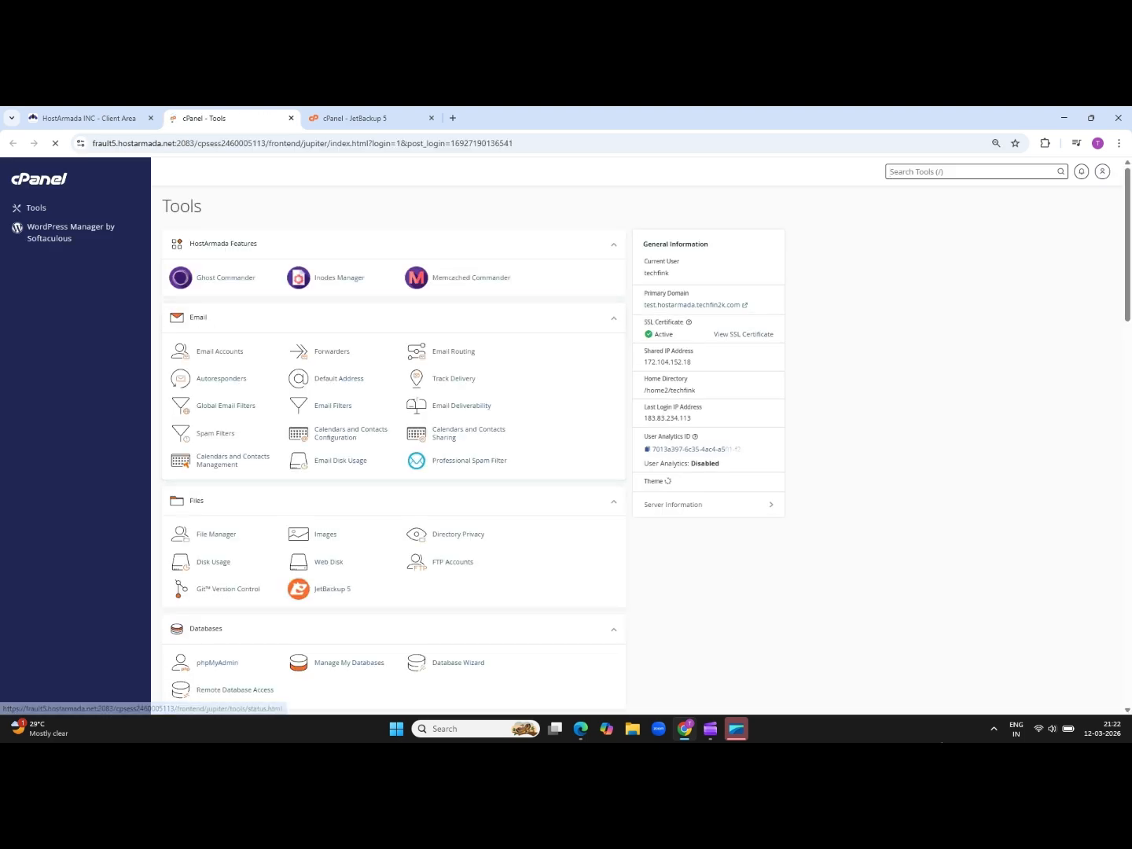
click(70, 229)
click(640, 371)
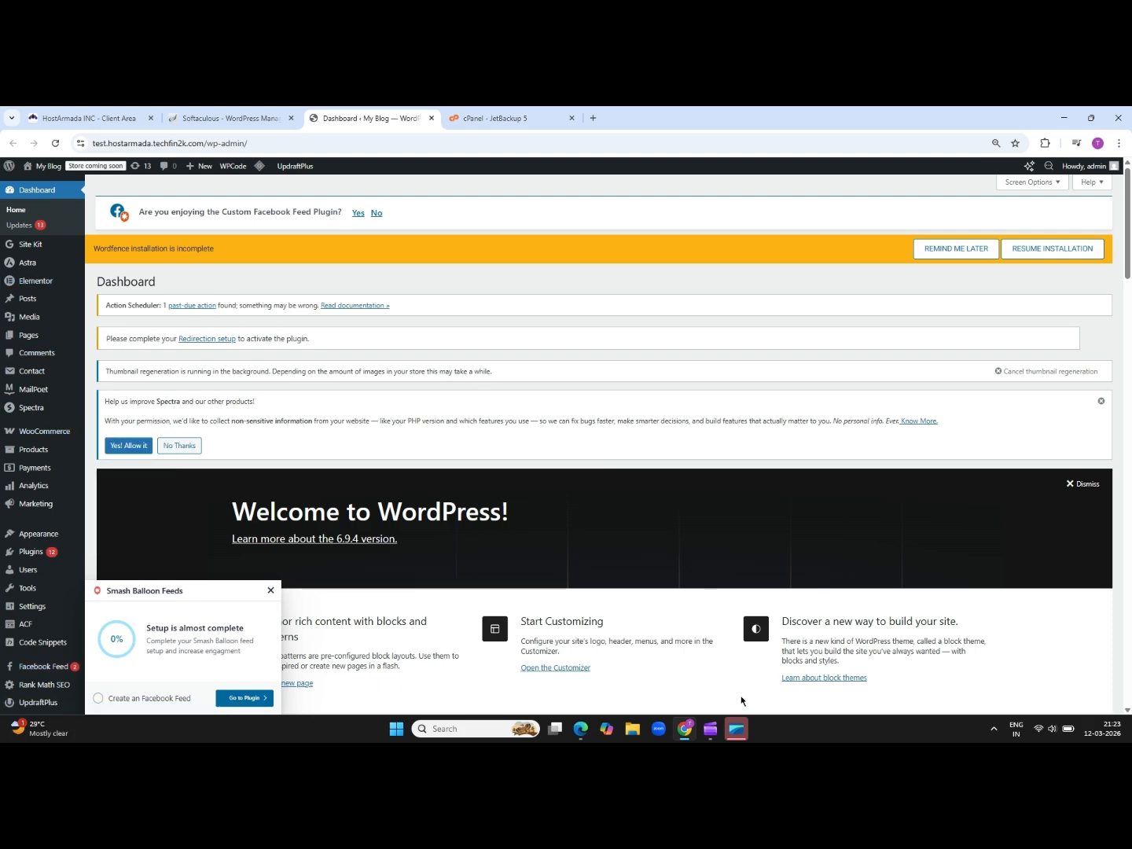
Run Purge All in the LiteSpeed Cache Toolbox and postpone the Wordfence installation reminder.
scroll(1129, 710, down, 4)
mouse_move(51, 681)
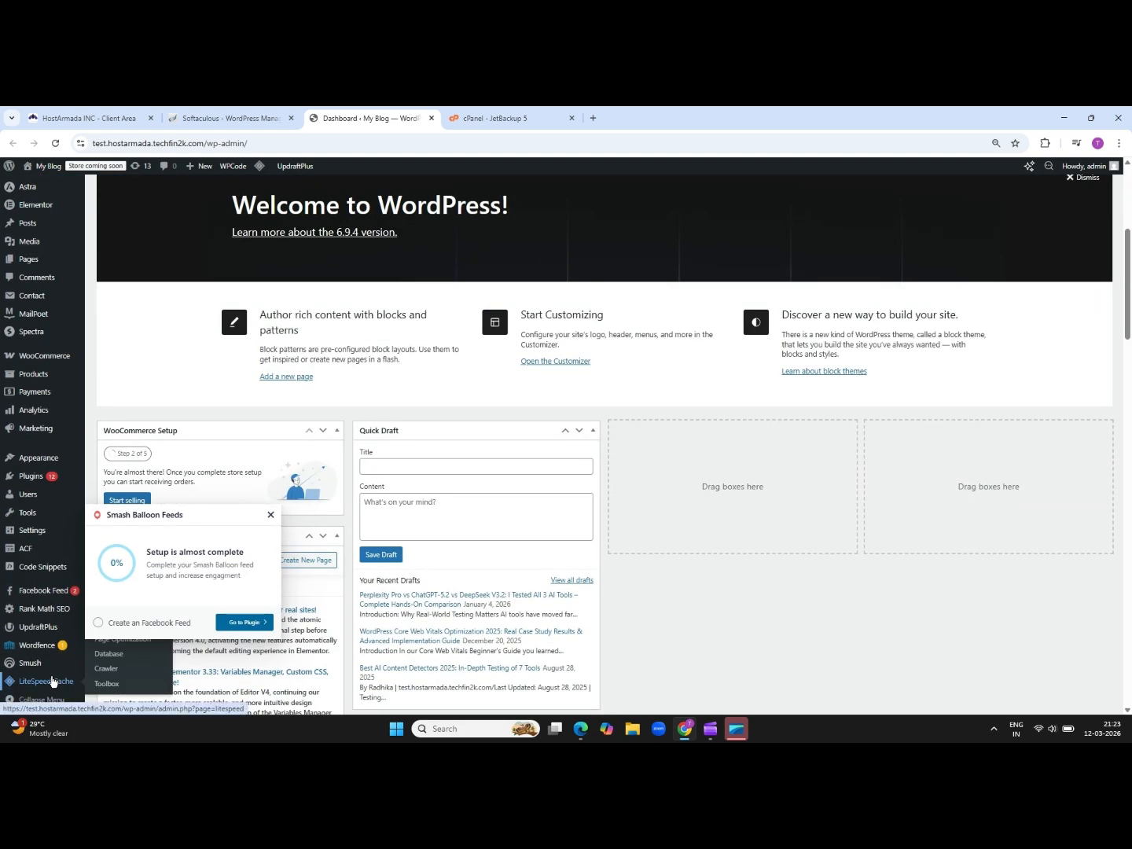
click(109, 689)
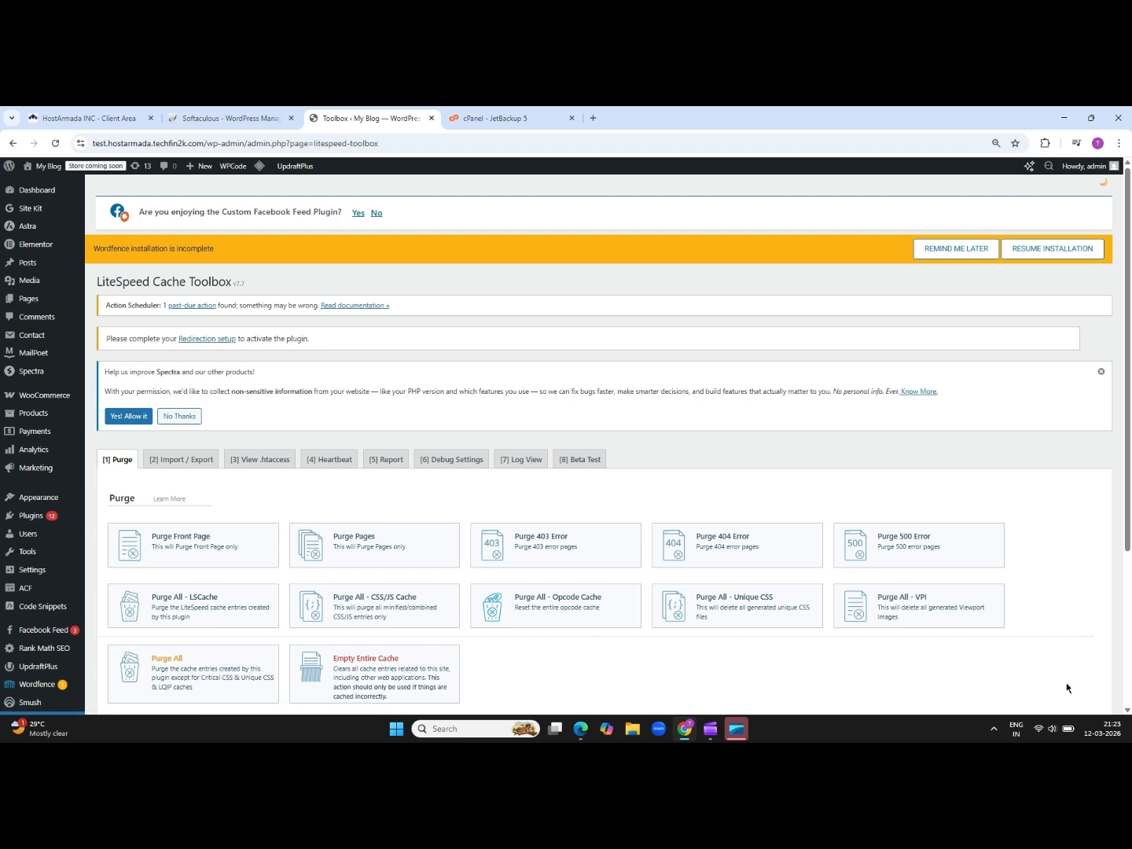
click(1127, 710)
click(201, 508)
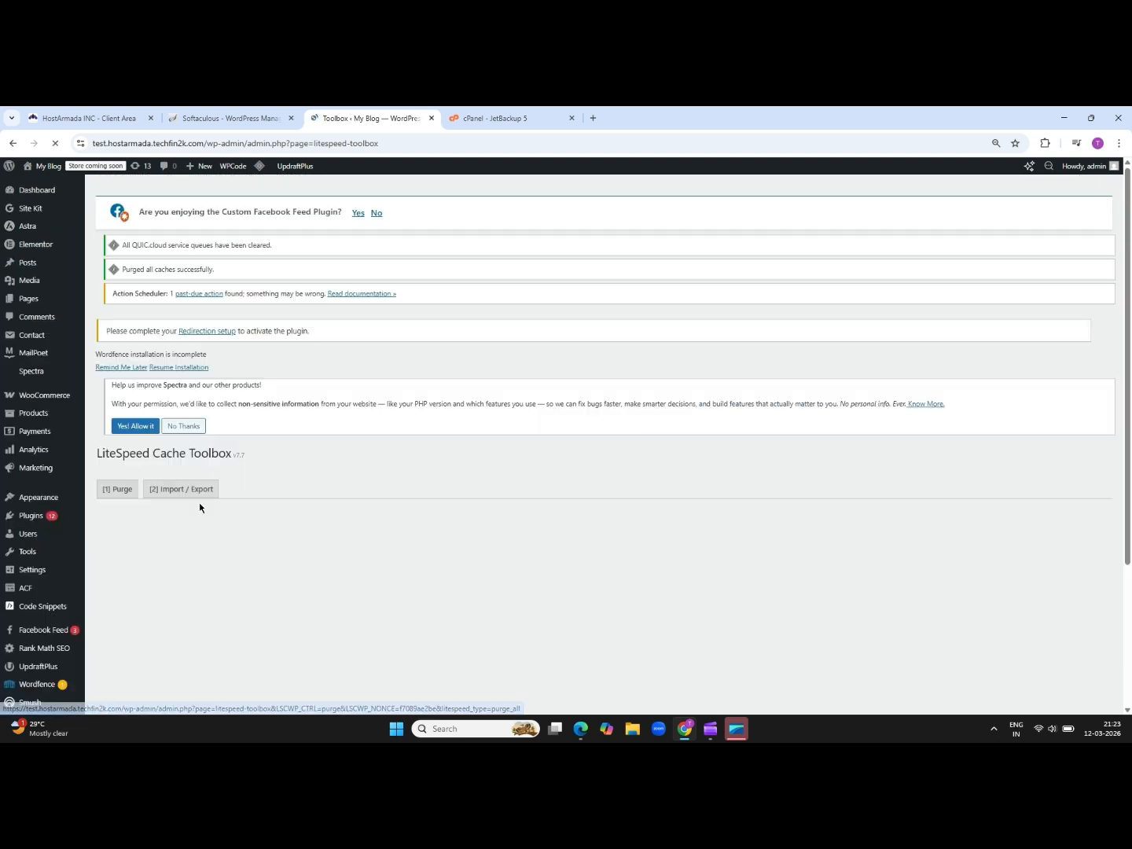
click(966, 252)
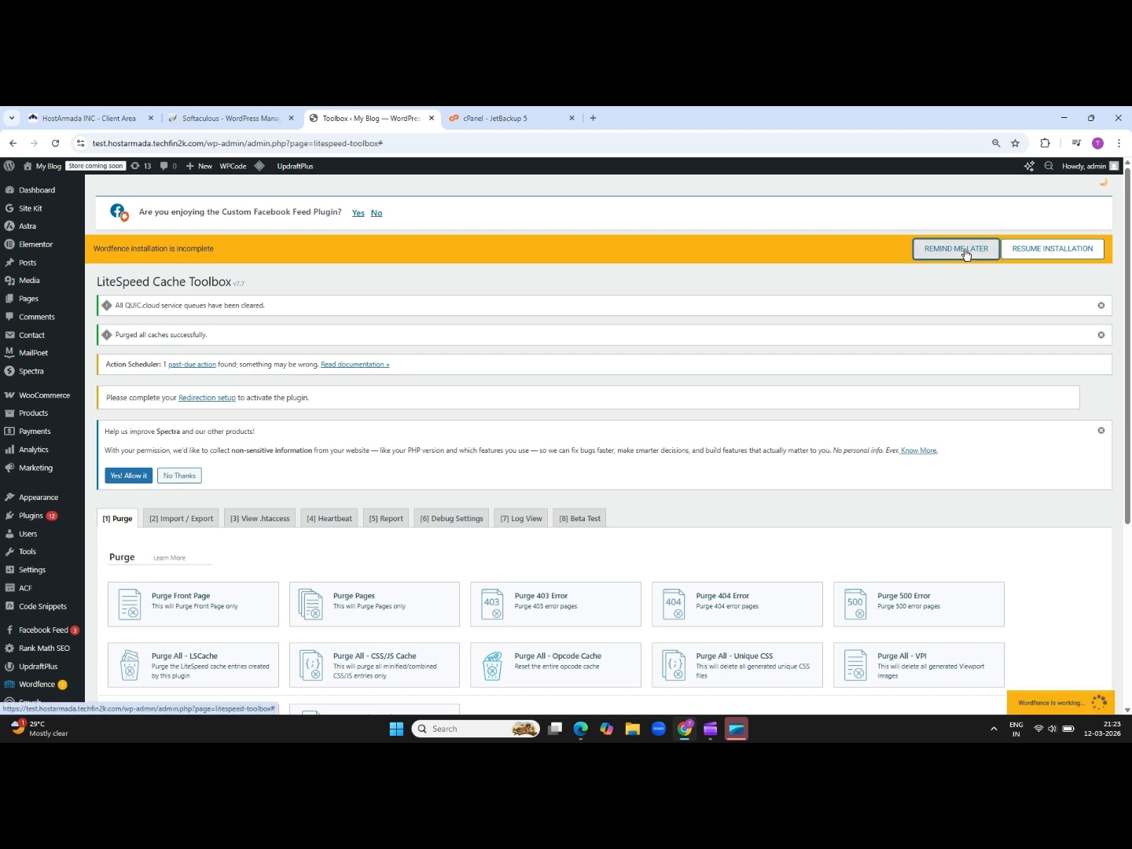
click(652, 464)
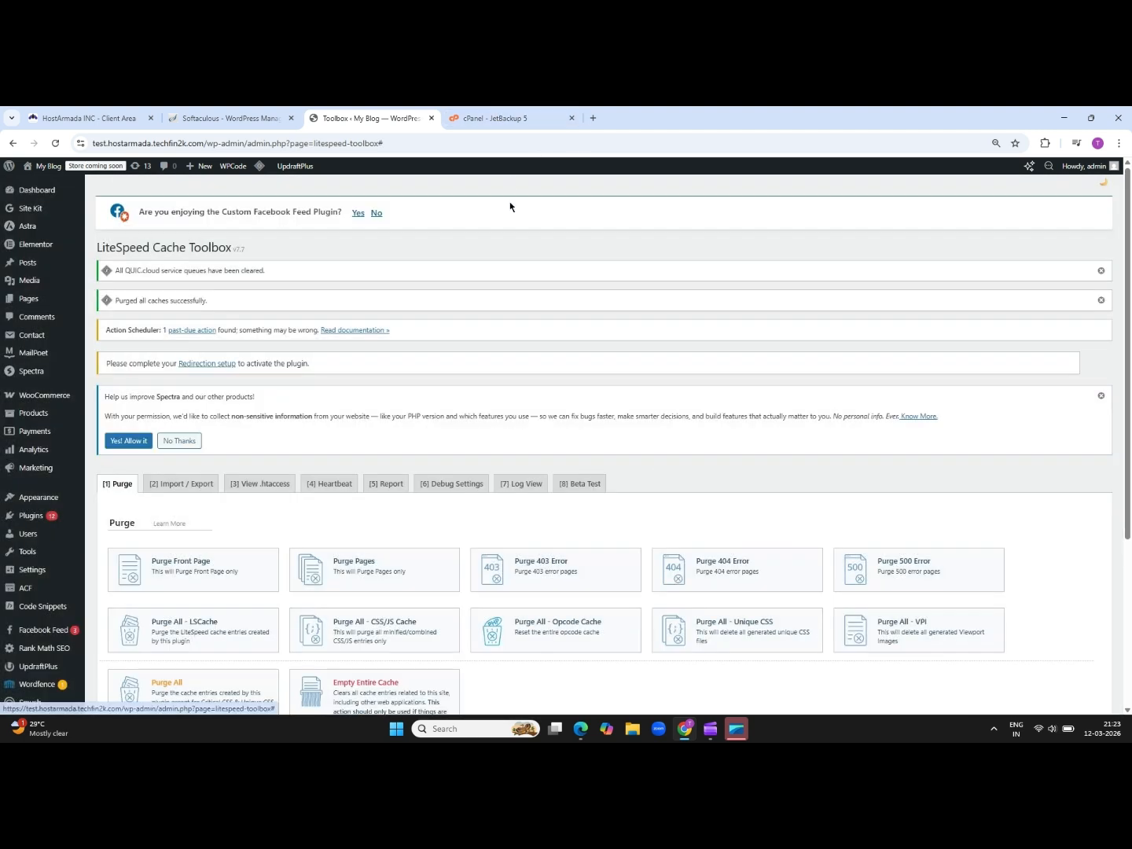
Back in cPanel, search the tools for "lites", open LiteSpeed Web Cache Manager and flush all LSCache files.
click(494, 118)
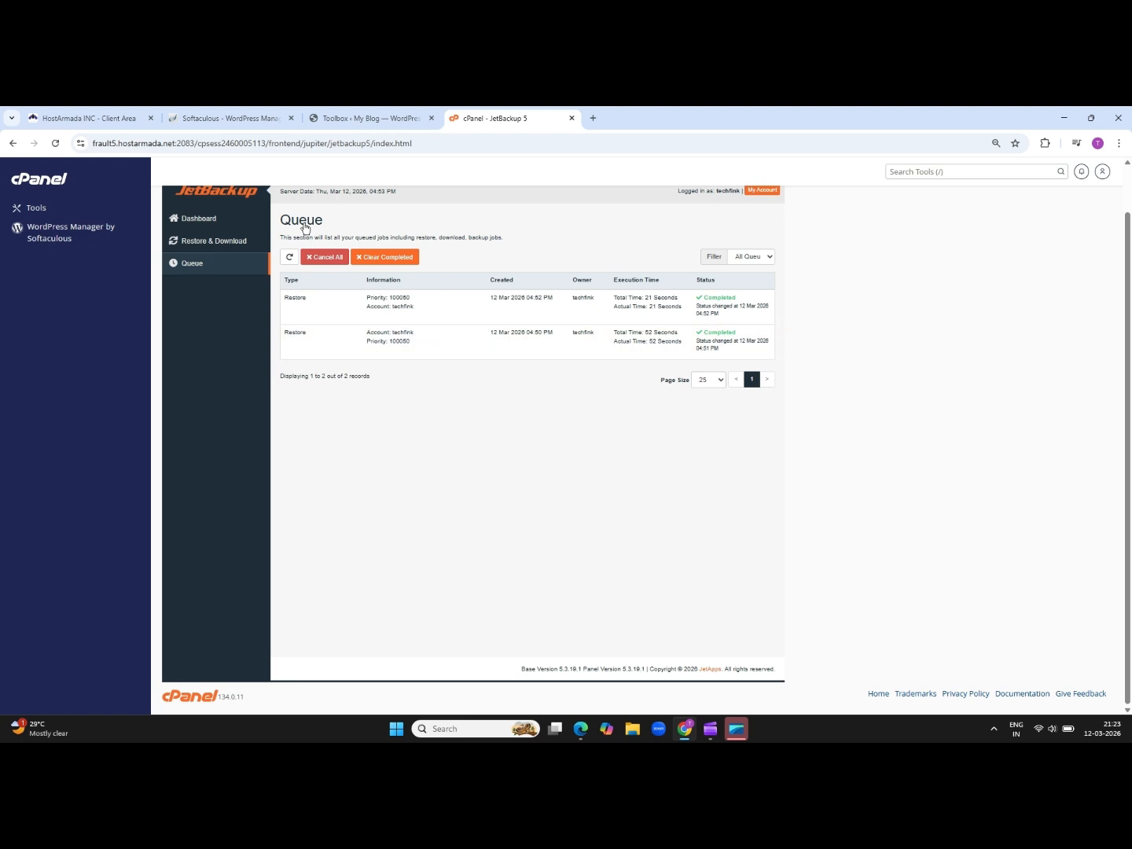
scroll(32, 208, up, 1)
click(33, 208)
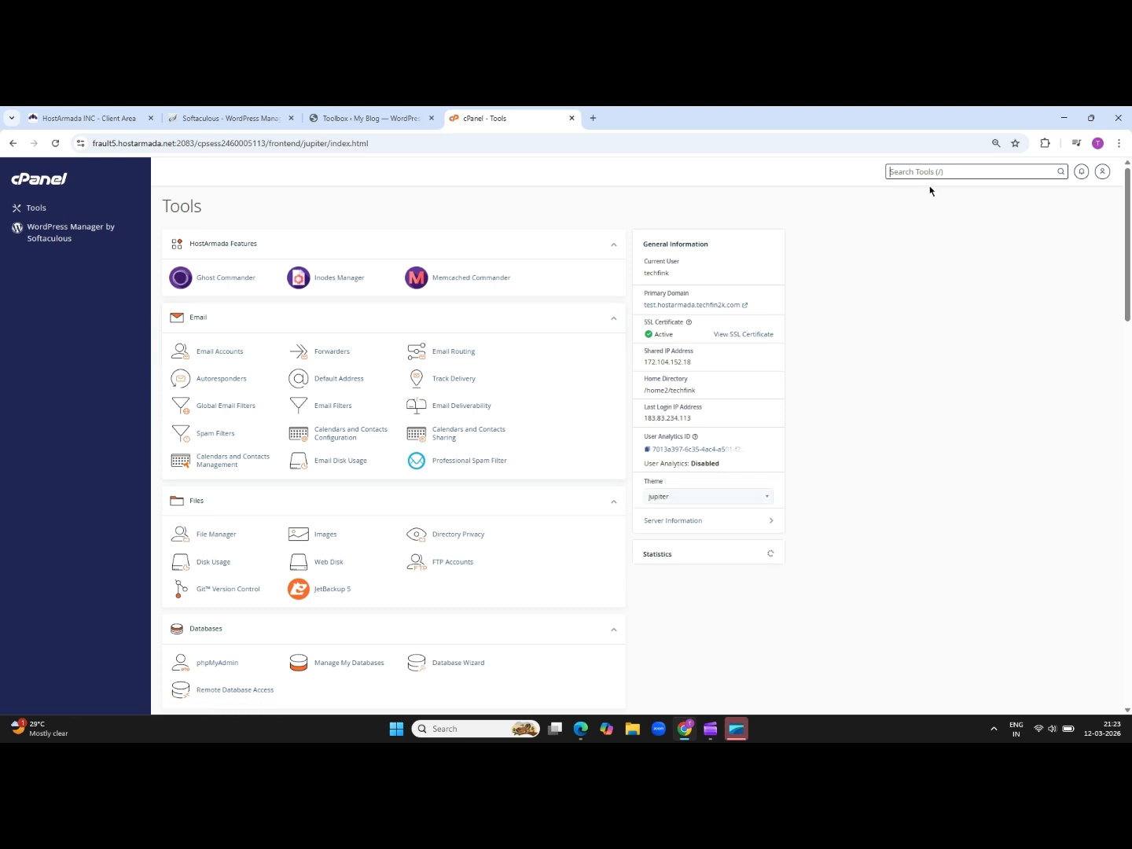
text(lites)
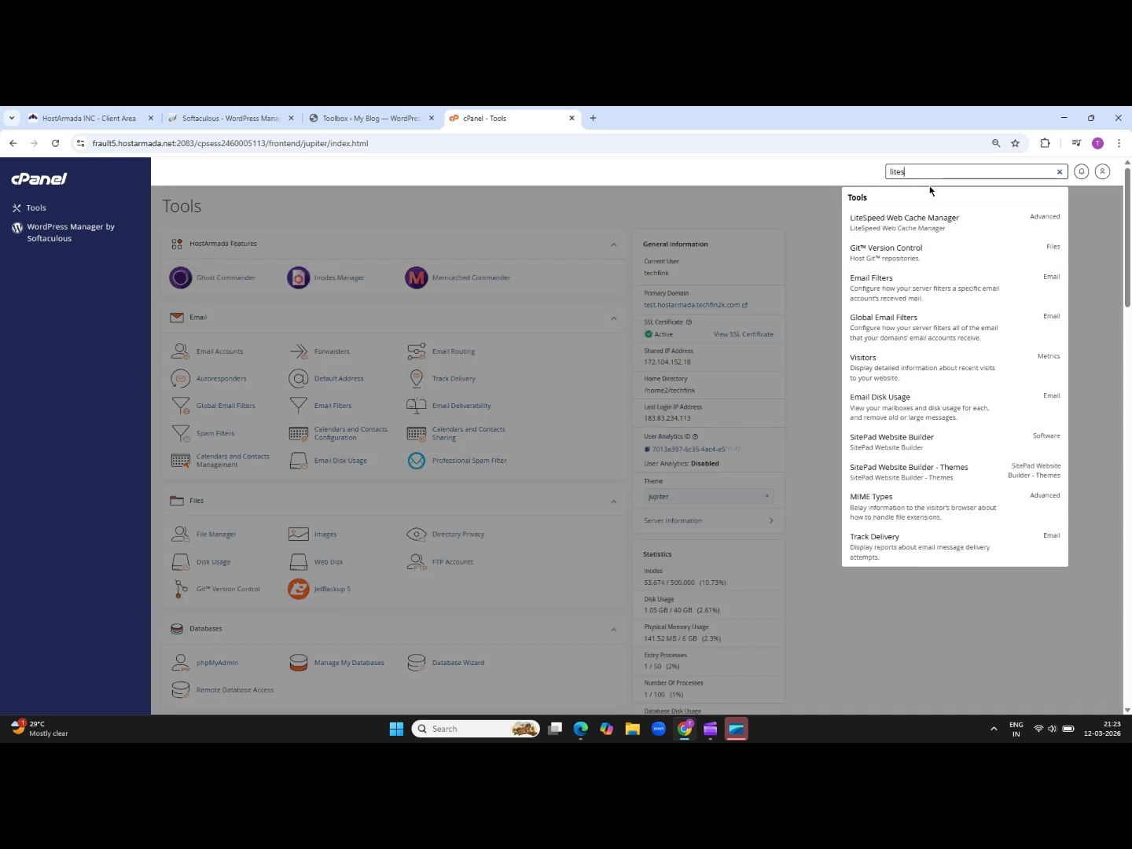
click(893, 223)
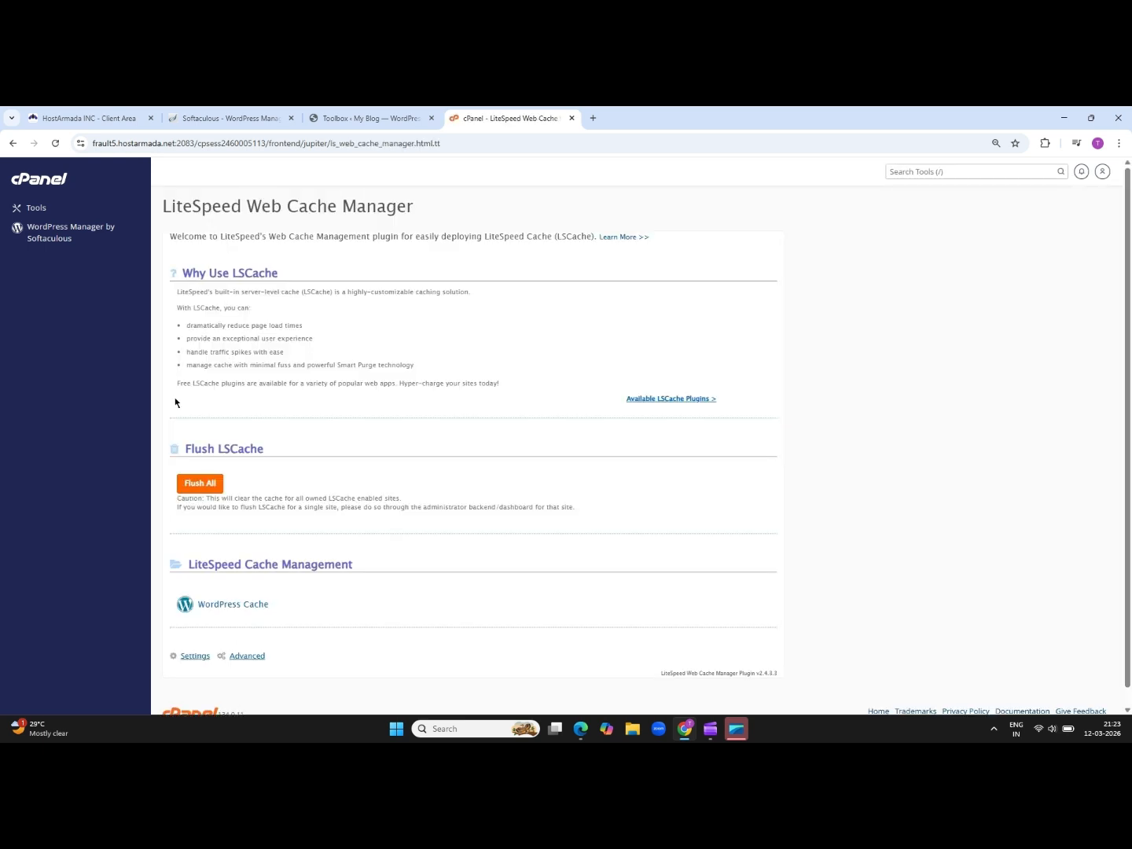
click(200, 485)
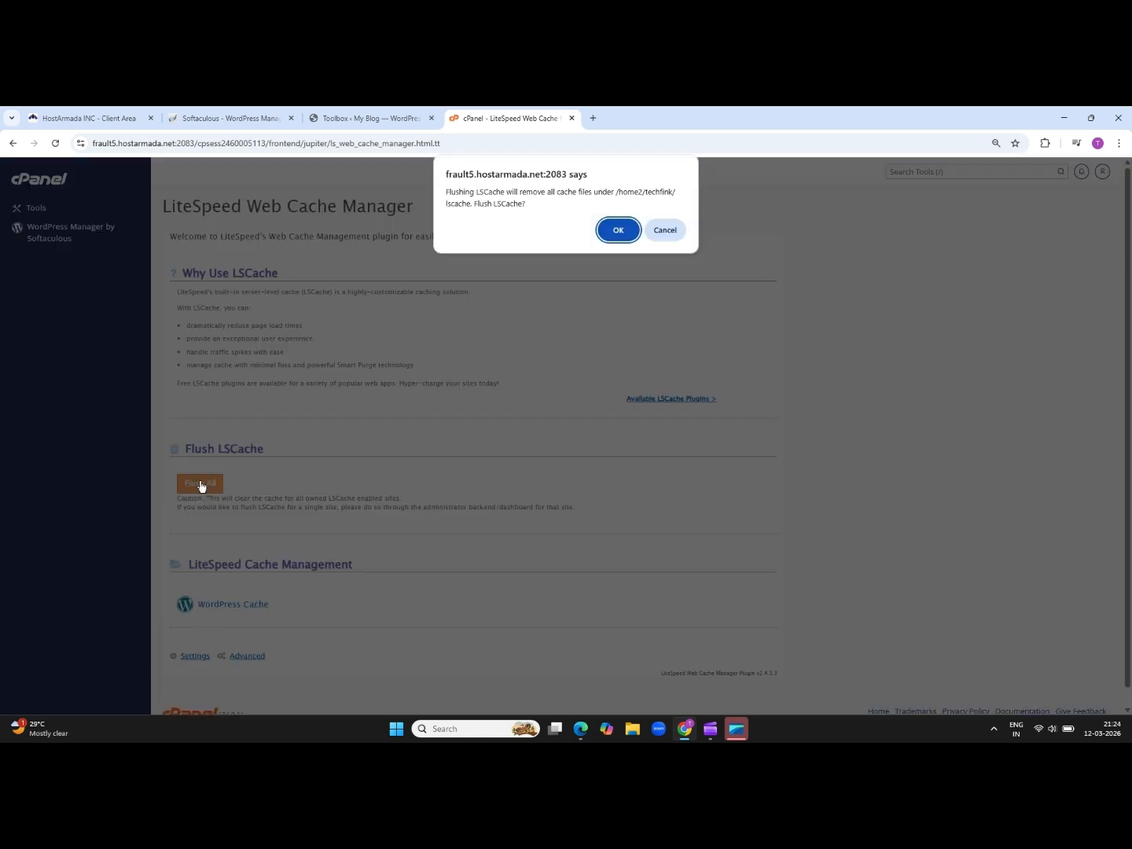
click(619, 230)
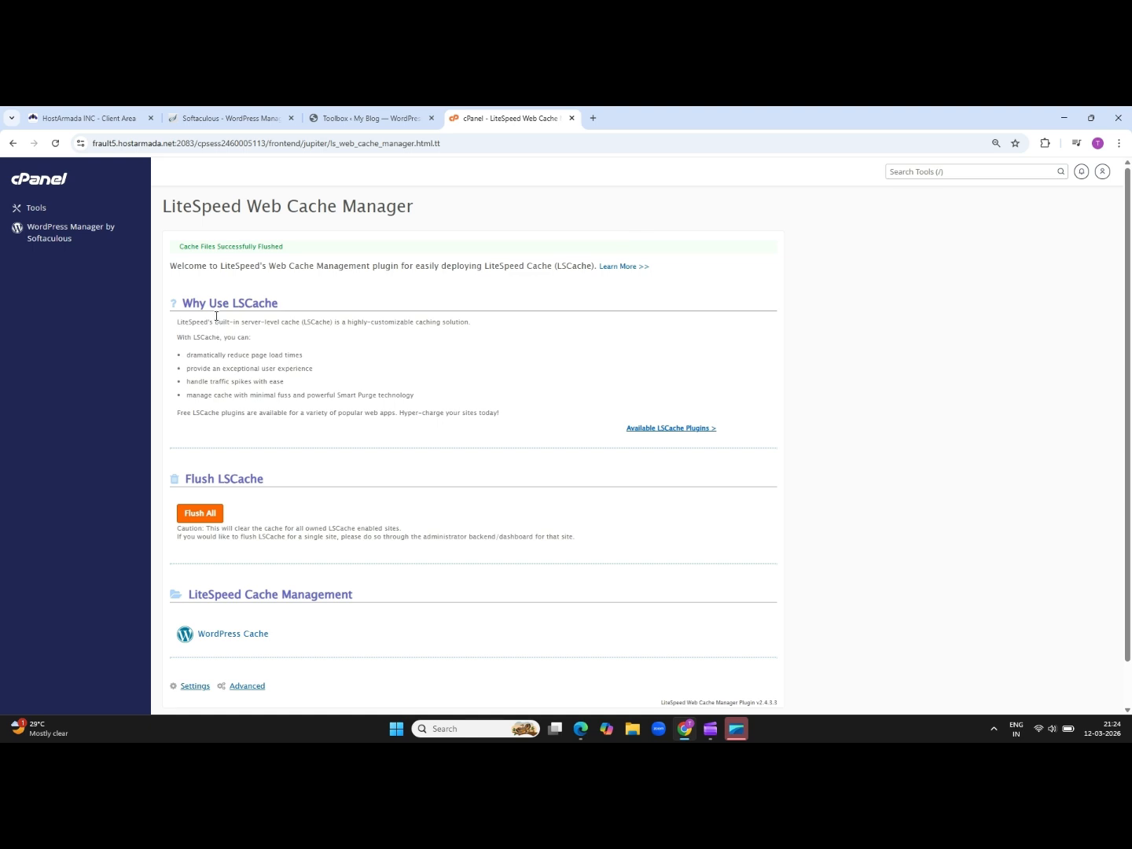
Switch to Microsoft Edge and reload page 3 of the live blog to check its posts.
click(578, 738)
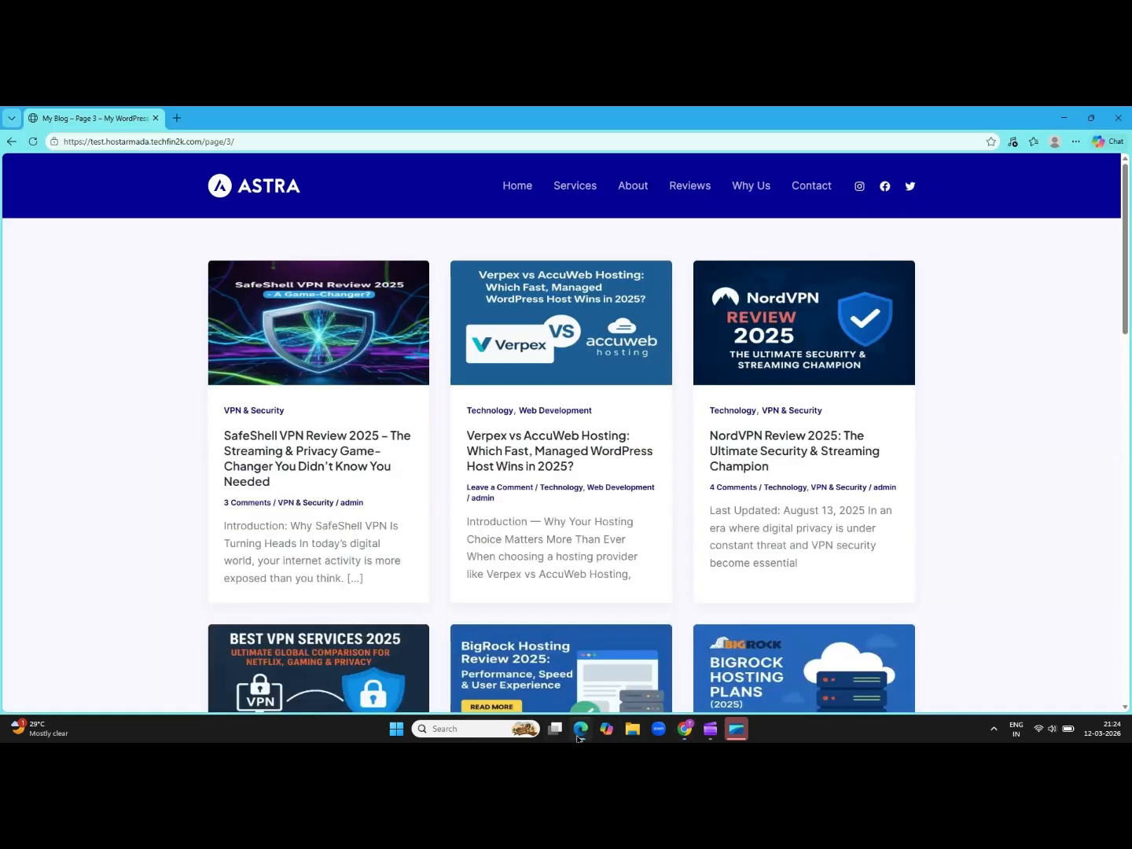
click(31, 142)
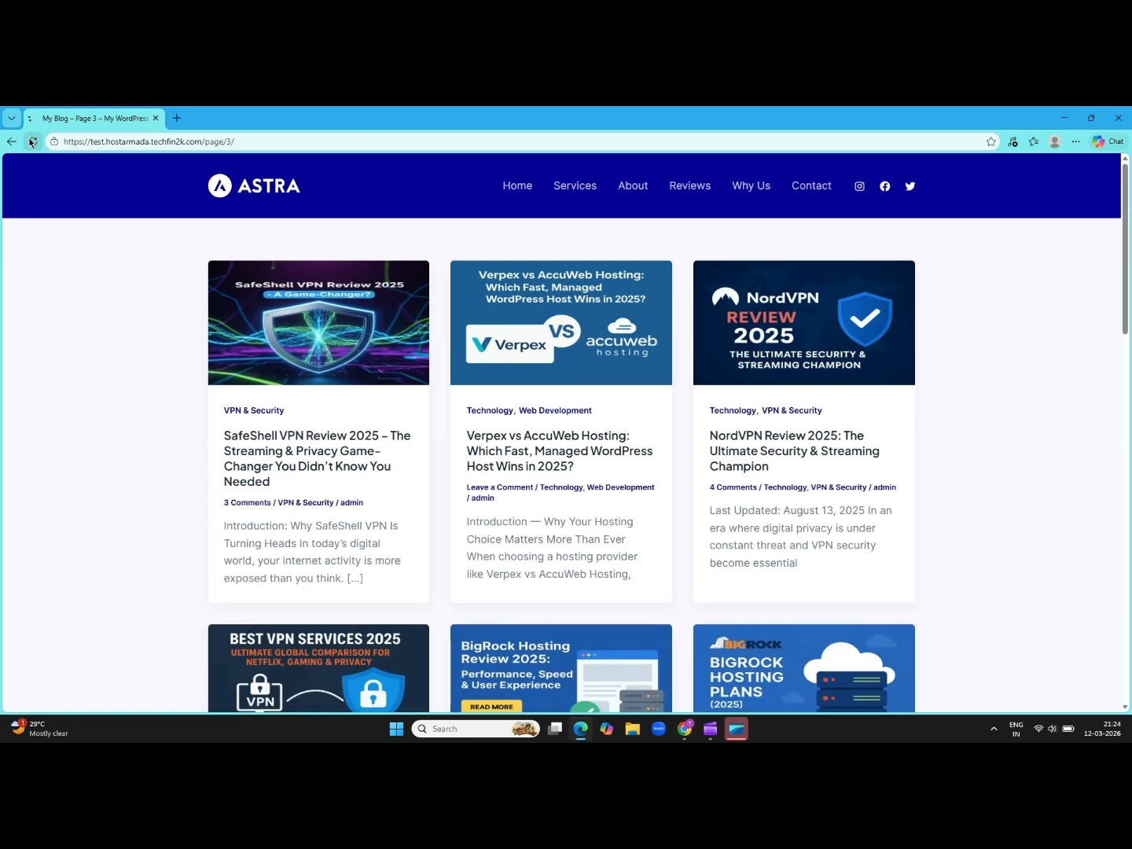